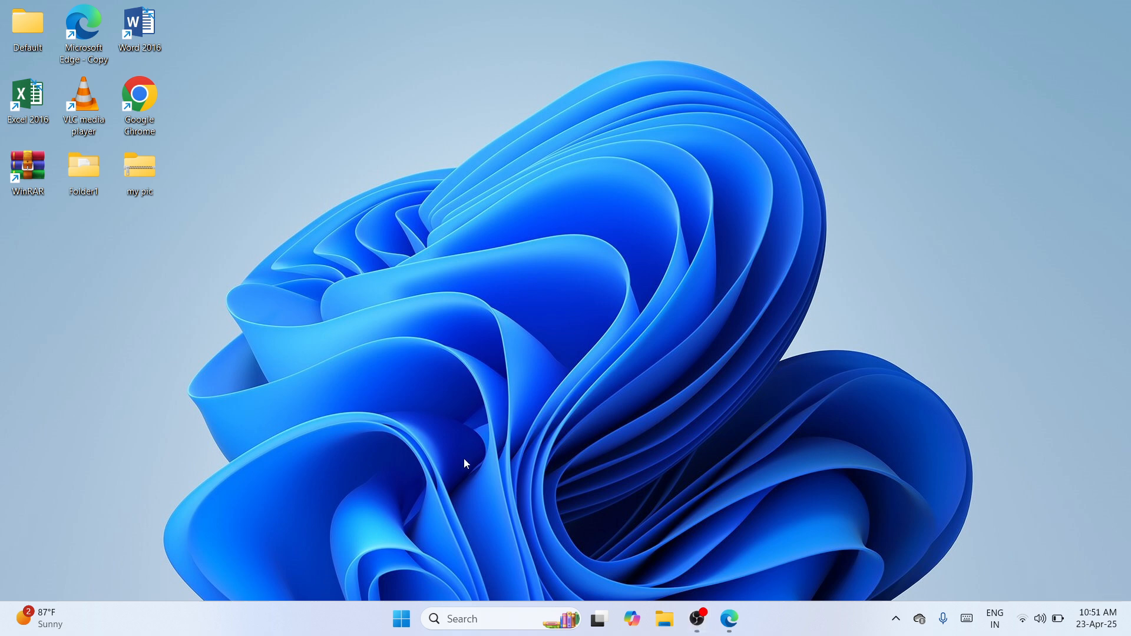
Find Google Chrome with the Windows search and launch it
click(456, 622)
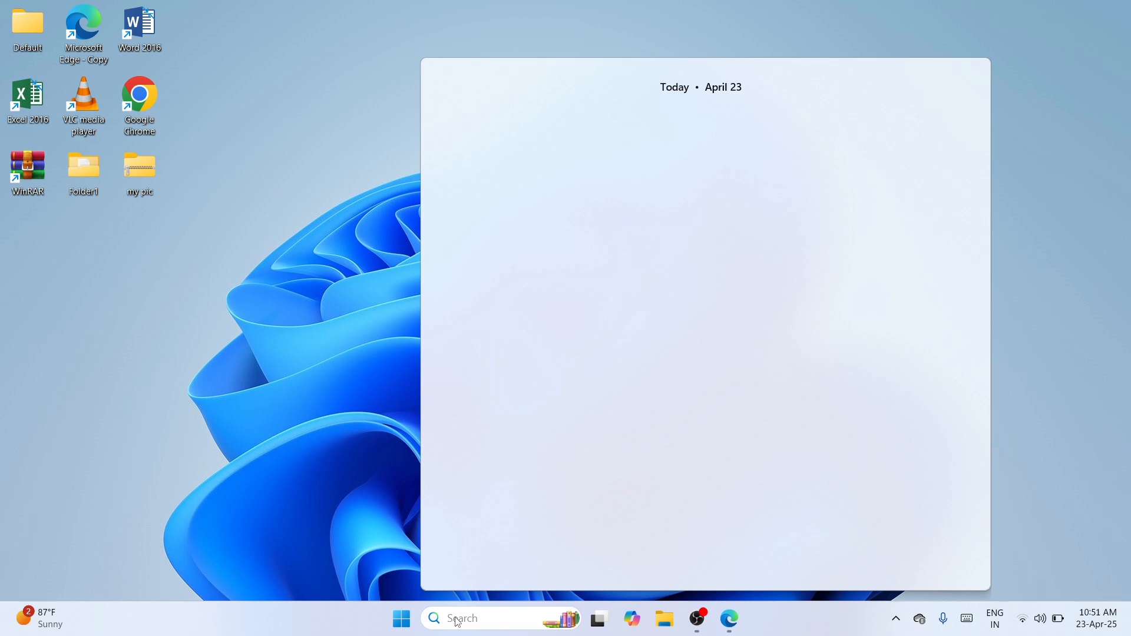
text(chrome)
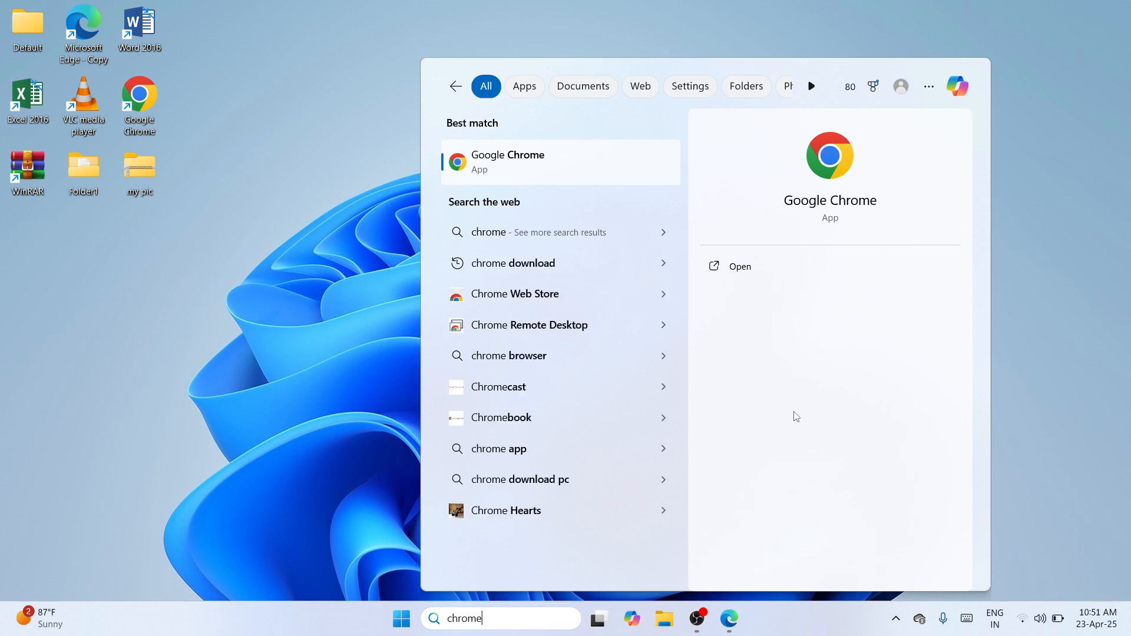
click(778, 270)
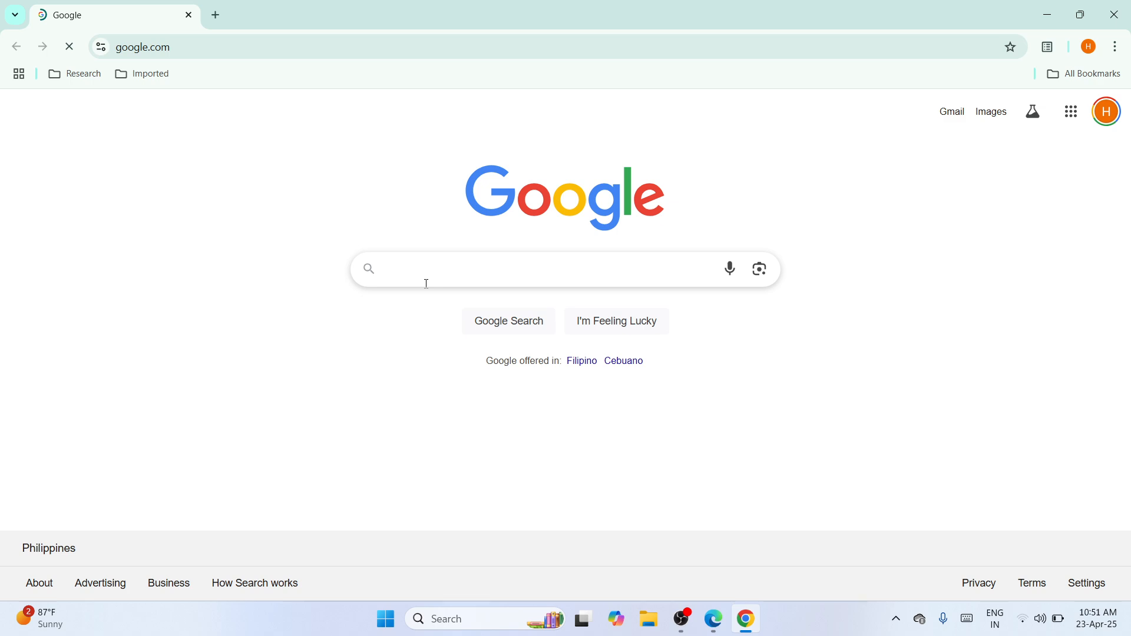
Search Google for "epson l3110 driver download" and open the first Epson Philippines EcoTank L3110 result
click(461, 272)
text(epson  l3110 driver)
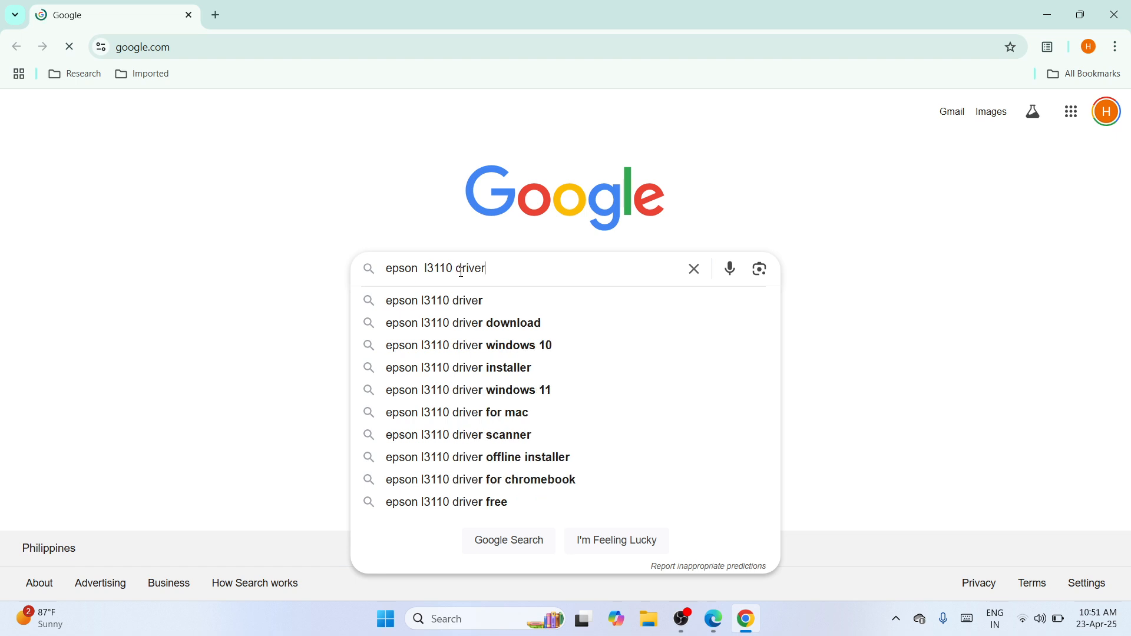
text( download)
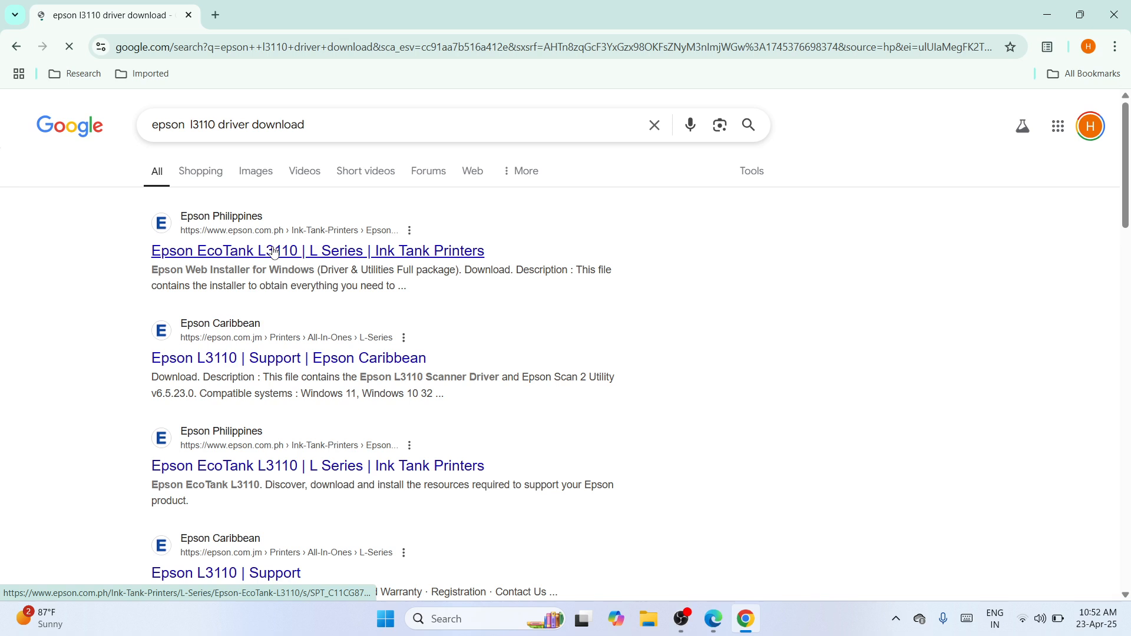
click(274, 252)
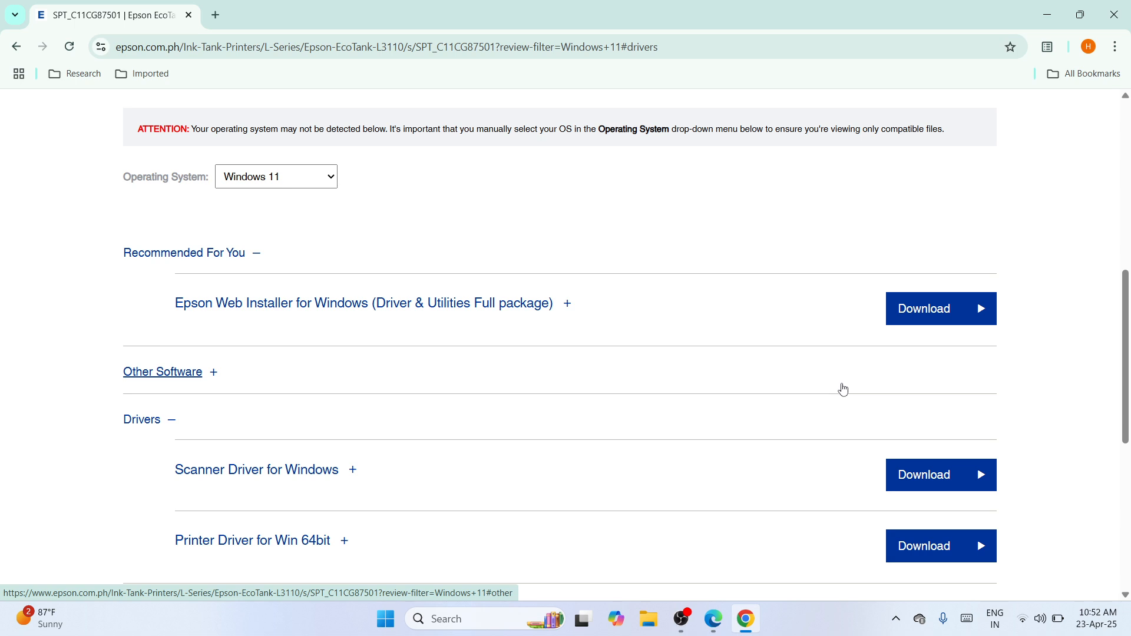
Download the Printer Driver for Win 64bit, accepting the license agreement and keeping the blocked file
scroll(304, 269, down, 3)
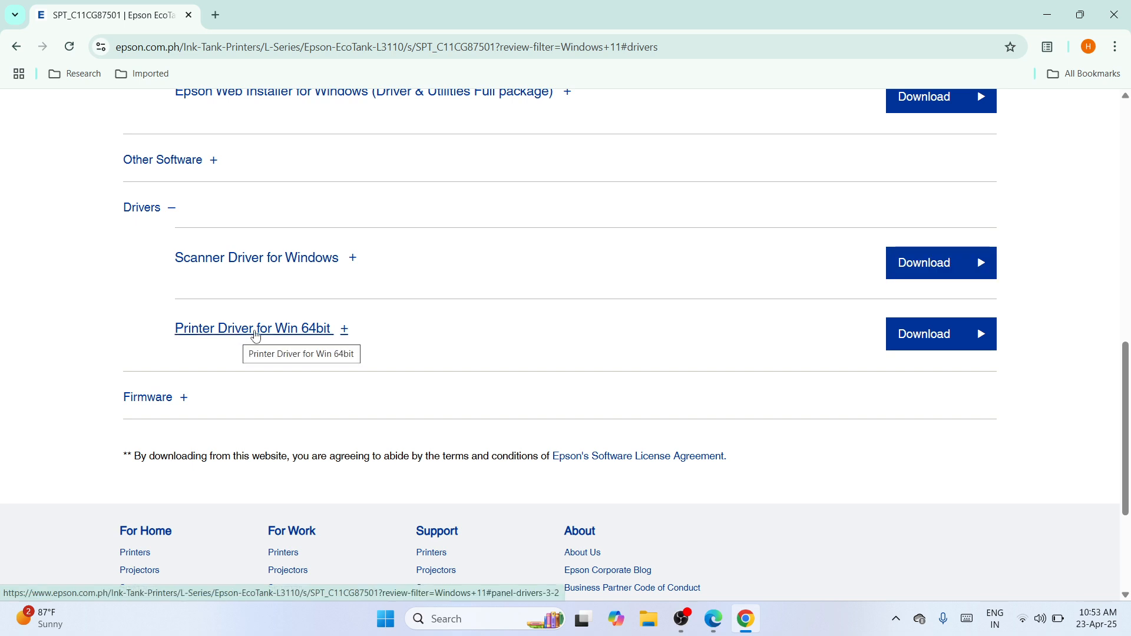
click(926, 334)
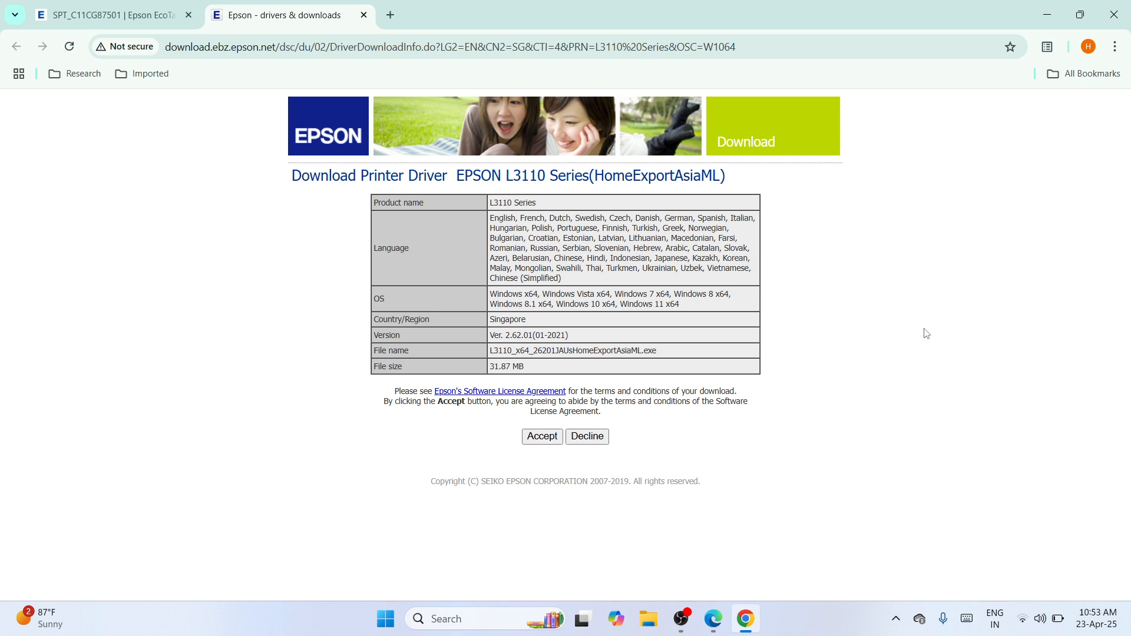
click(542, 437)
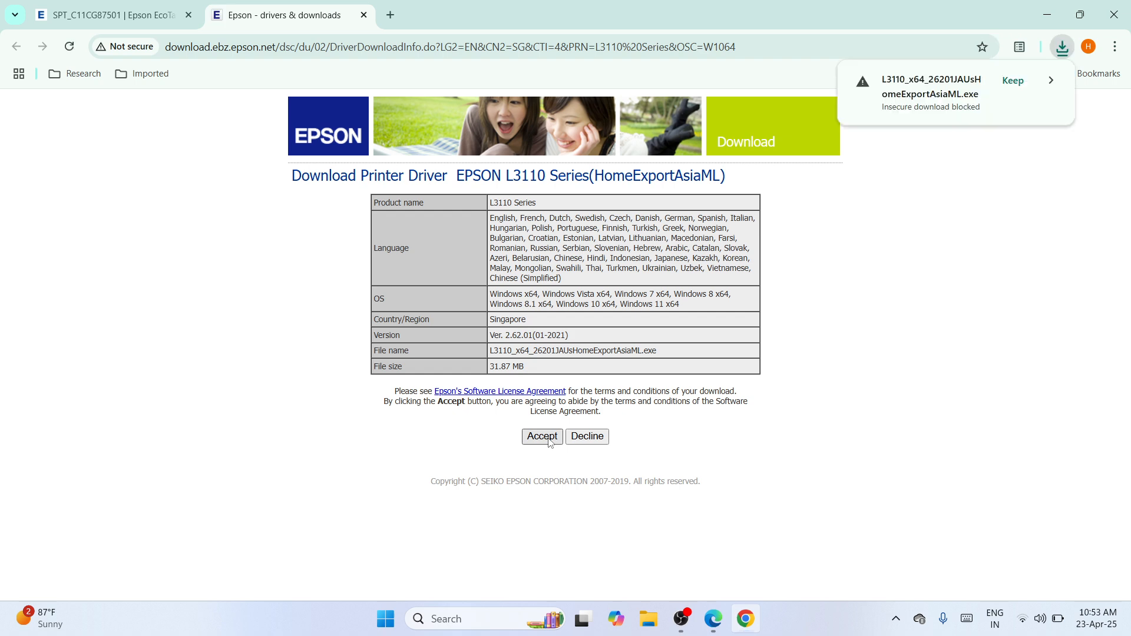
click(1014, 82)
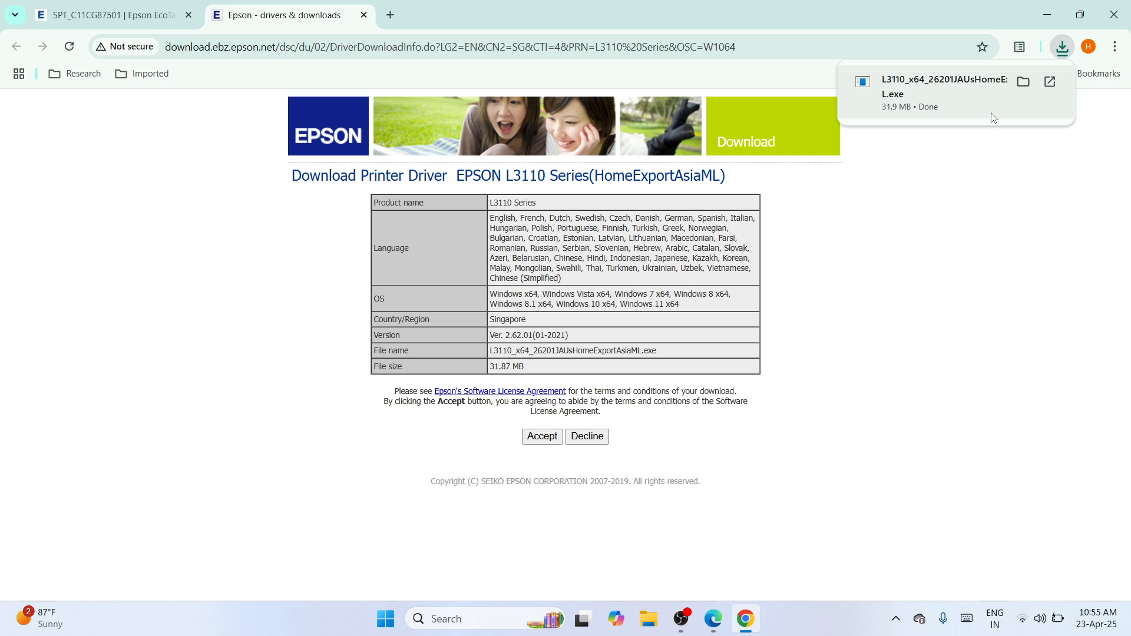
Move the downloaded L3110_x64_26201JAUsHomeExportAsiaML installer from Downloads to the middle of the desktop, closing the folder and browser windows
click(1023, 82)
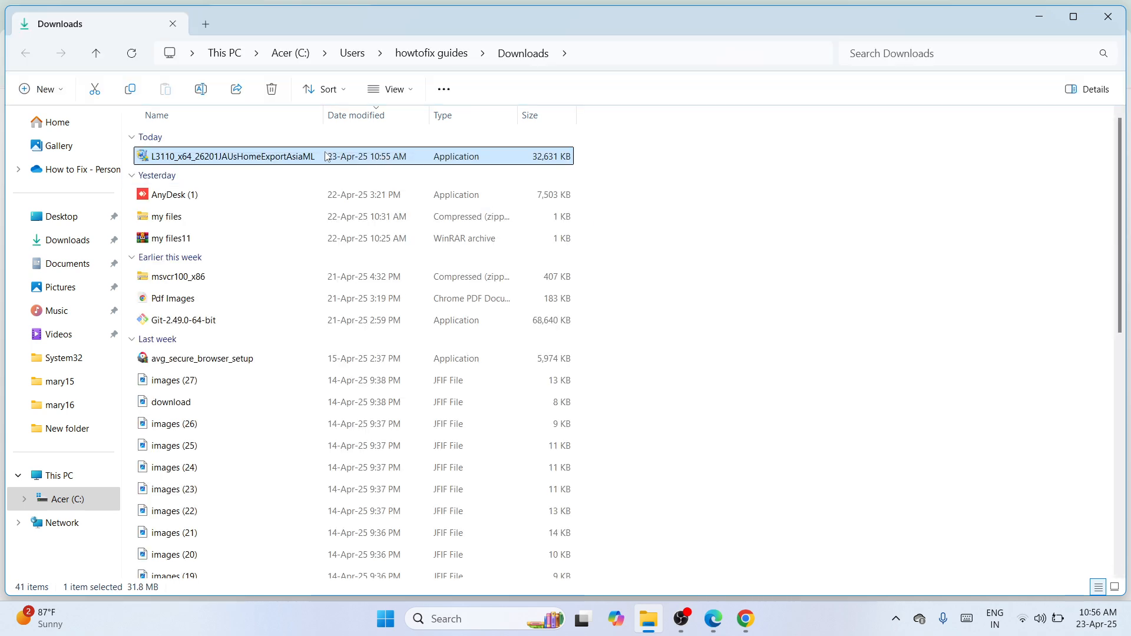
click(92, 90)
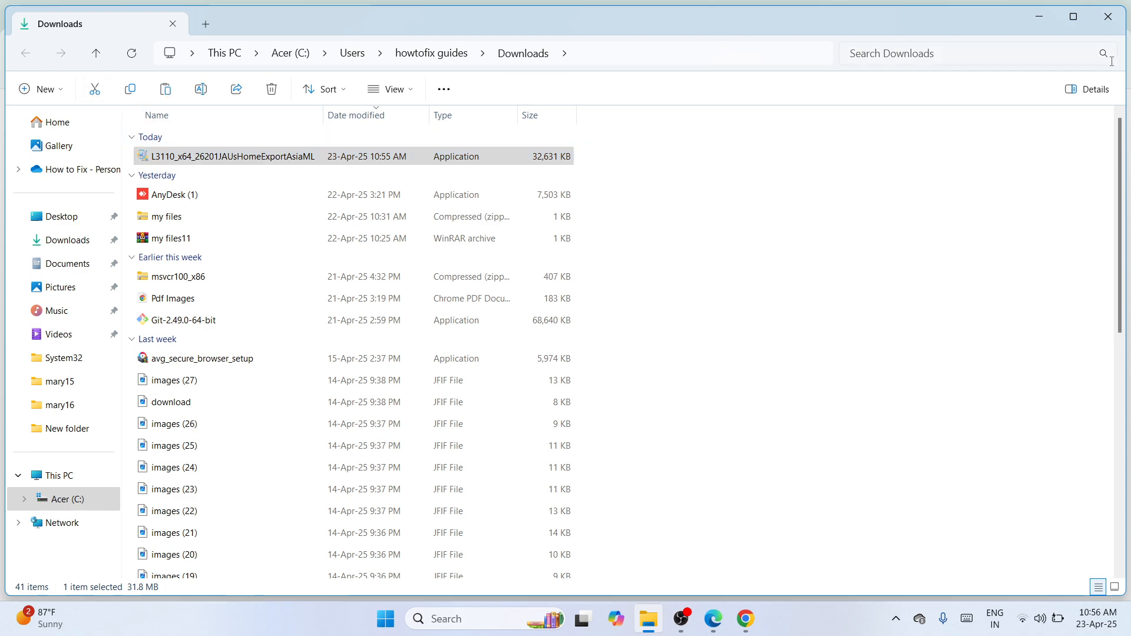
click(1113, 20)
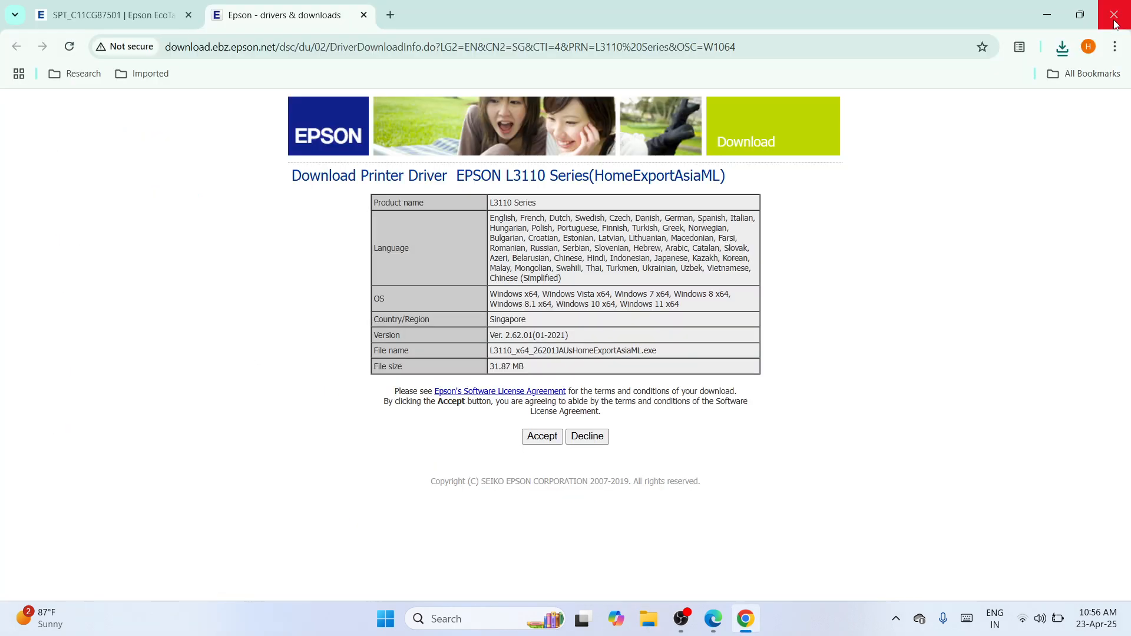
click(1114, 18)
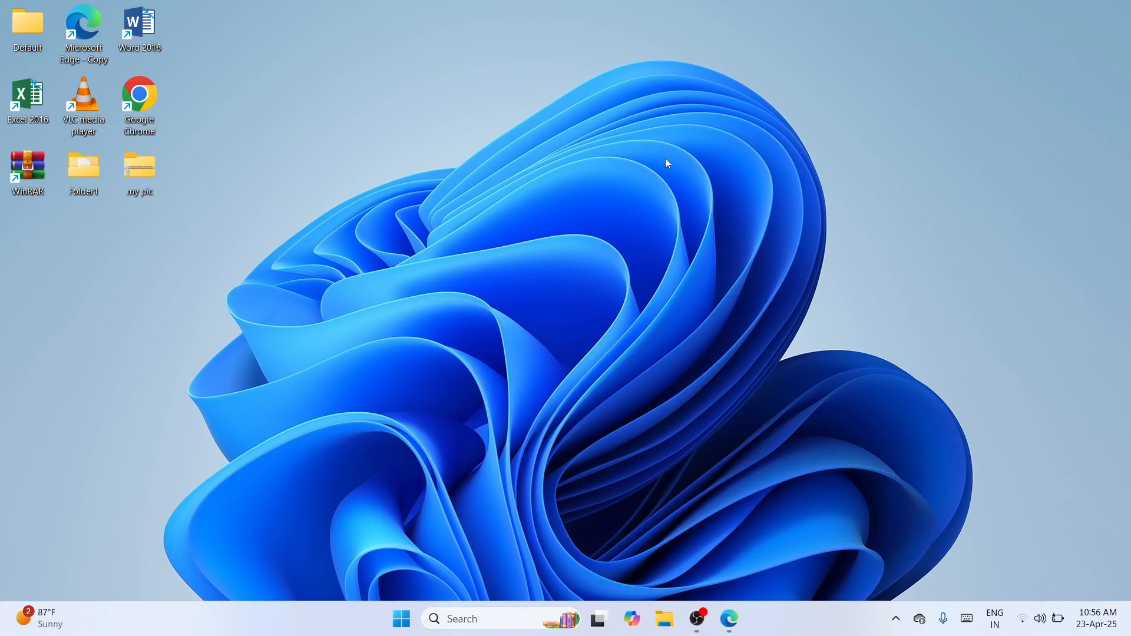
right_click(667, 162)
click(678, 183)
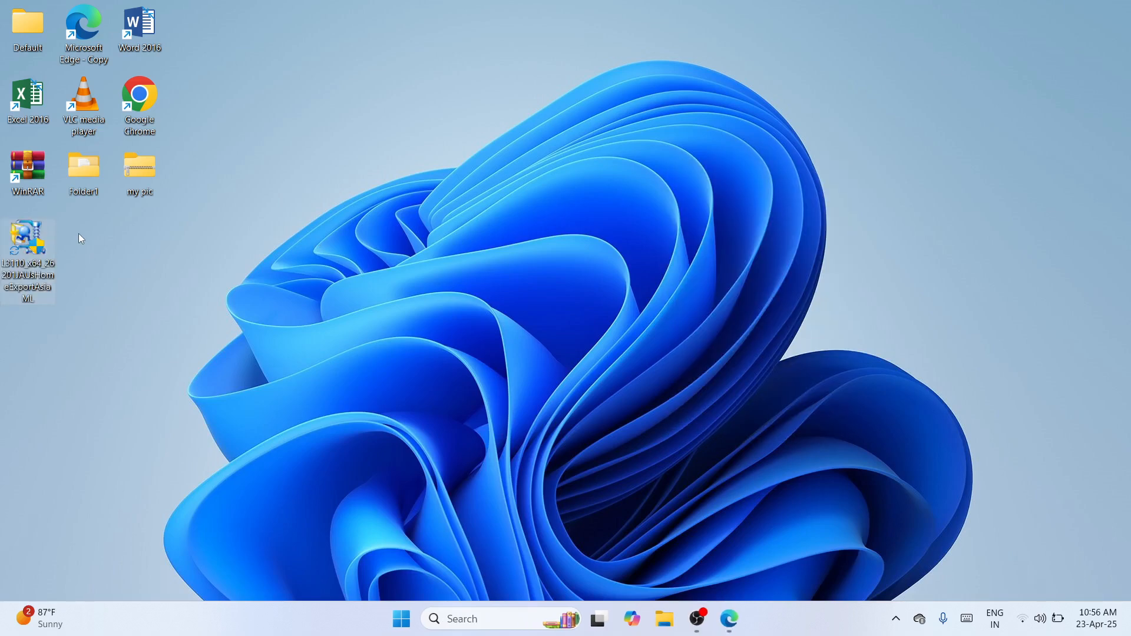
drag(81, 237, 598, 168)
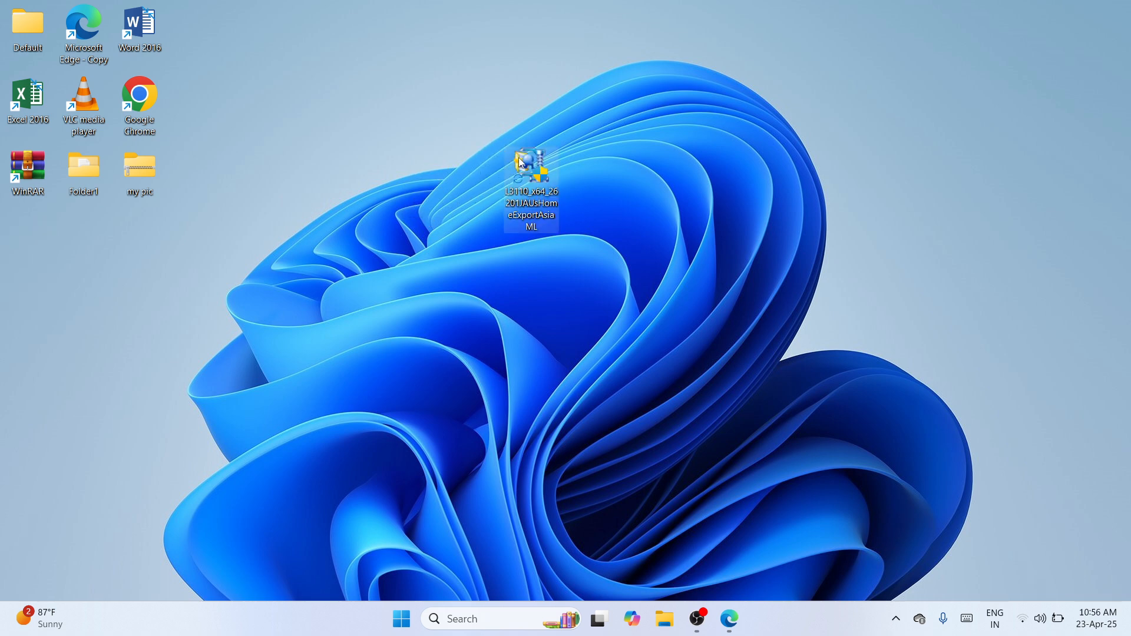
click(521, 349)
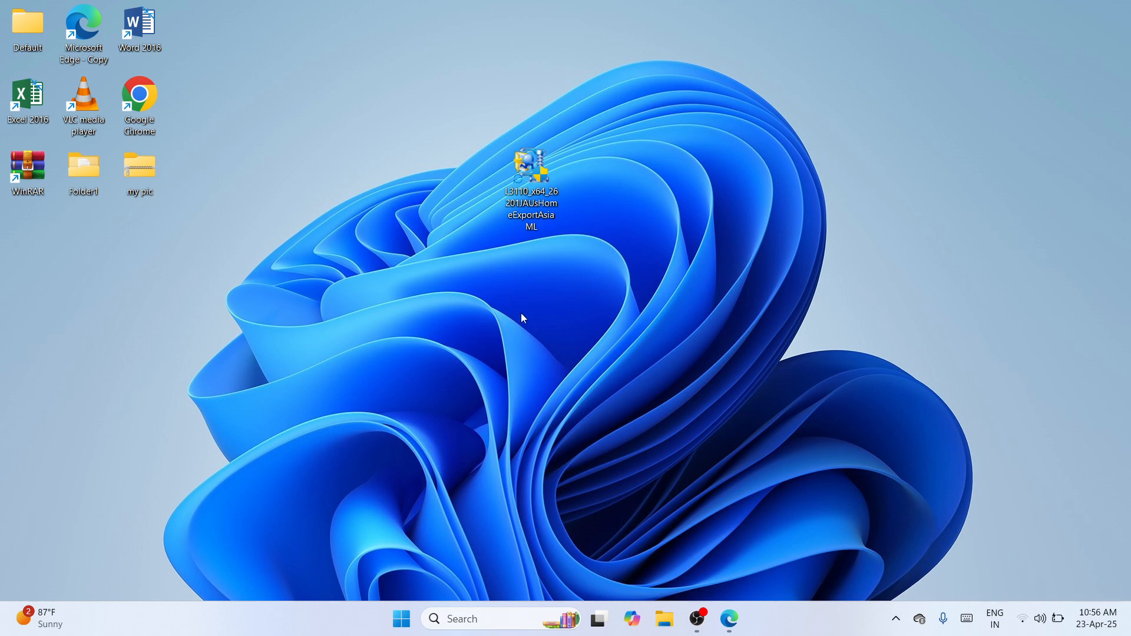
Extract the installer with WinRAR into a desktop folder named L3110_x64_26201JAUsHomeExportAsiaML
mouse_move(537, 176)
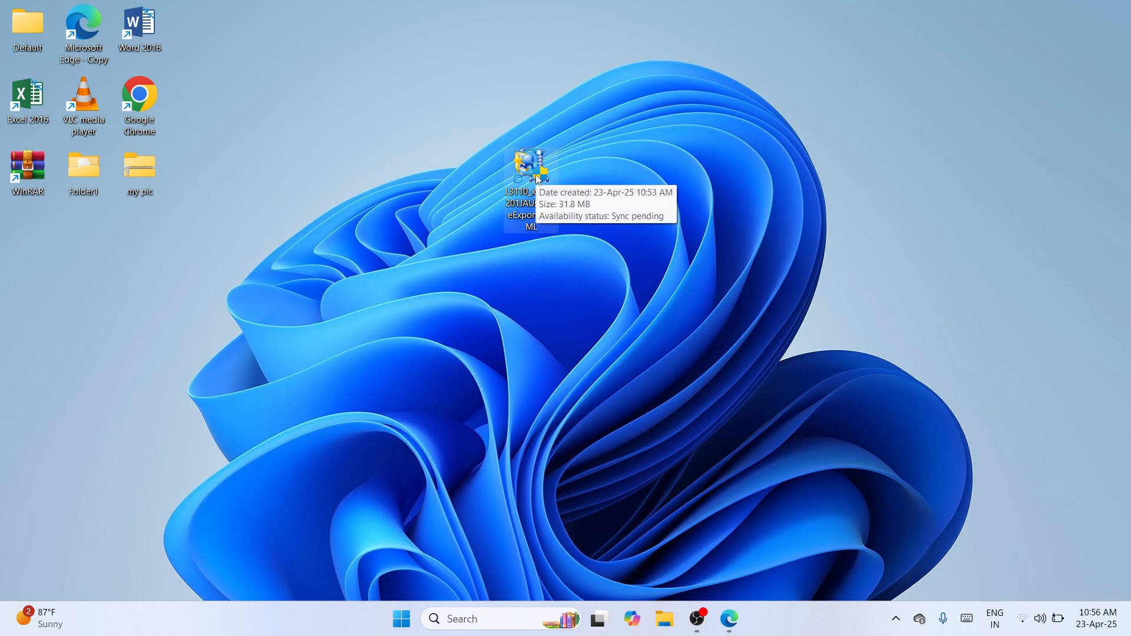
right_click(537, 178)
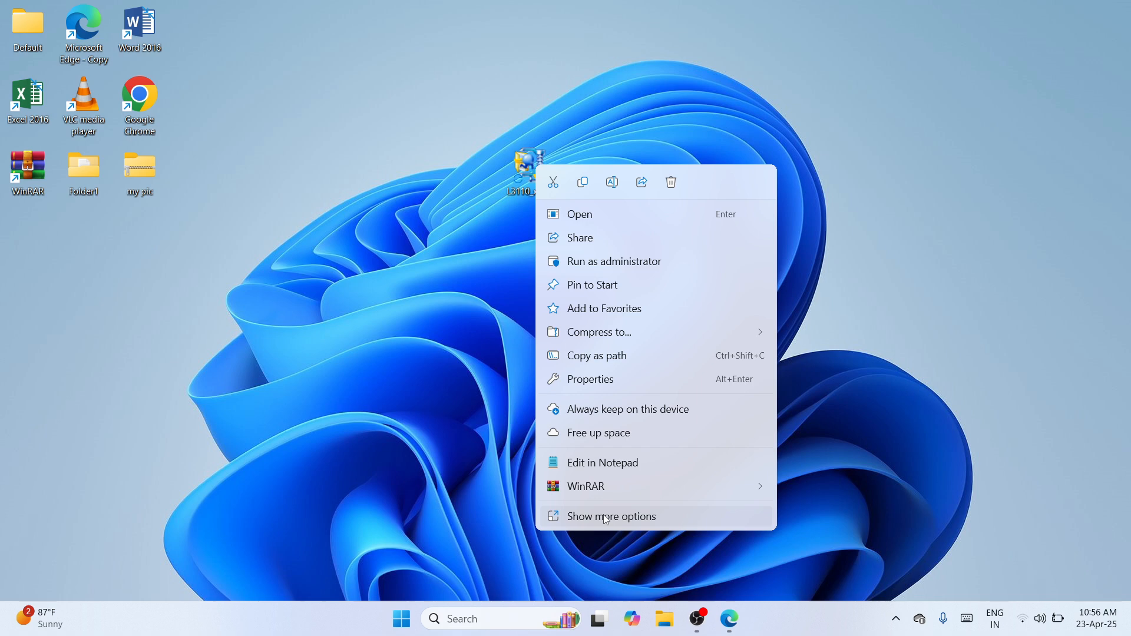
mouse_move(765, 486)
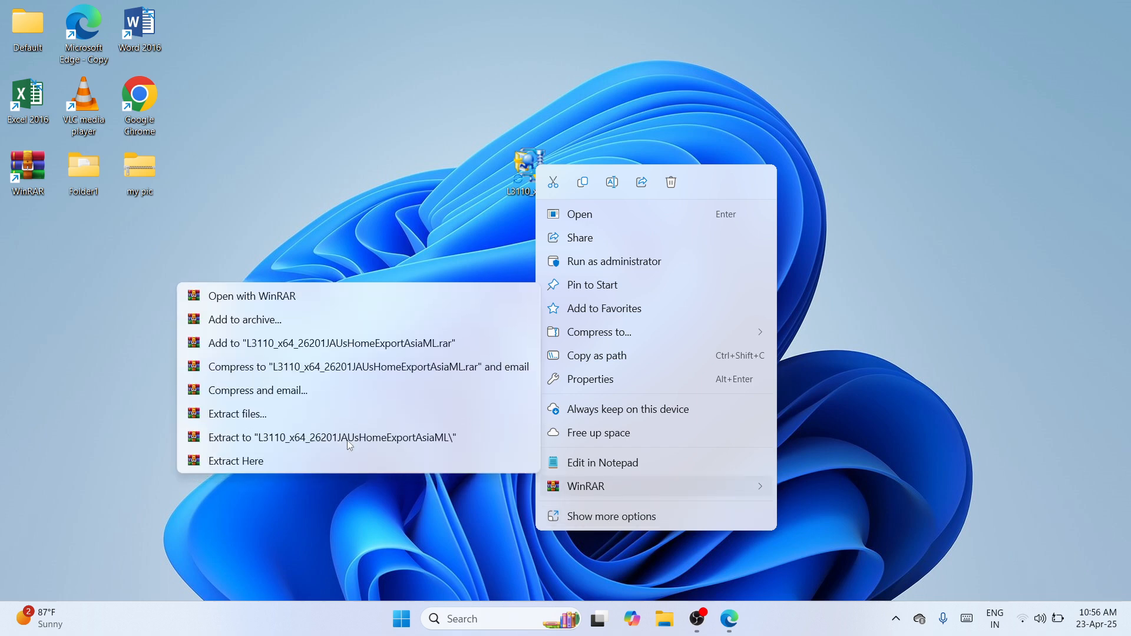
click(297, 436)
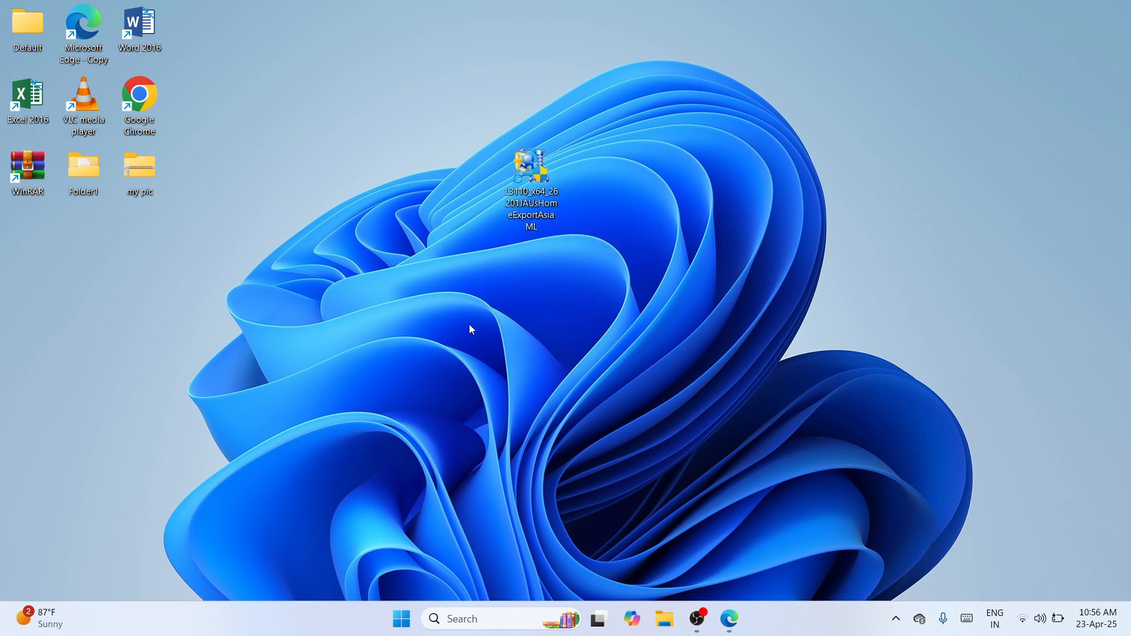
Extract the installer again with WinRAR to the L3110_x64_26201JAUsHomeExportAsiaML folder, replacing all existing files
right_click(525, 197)
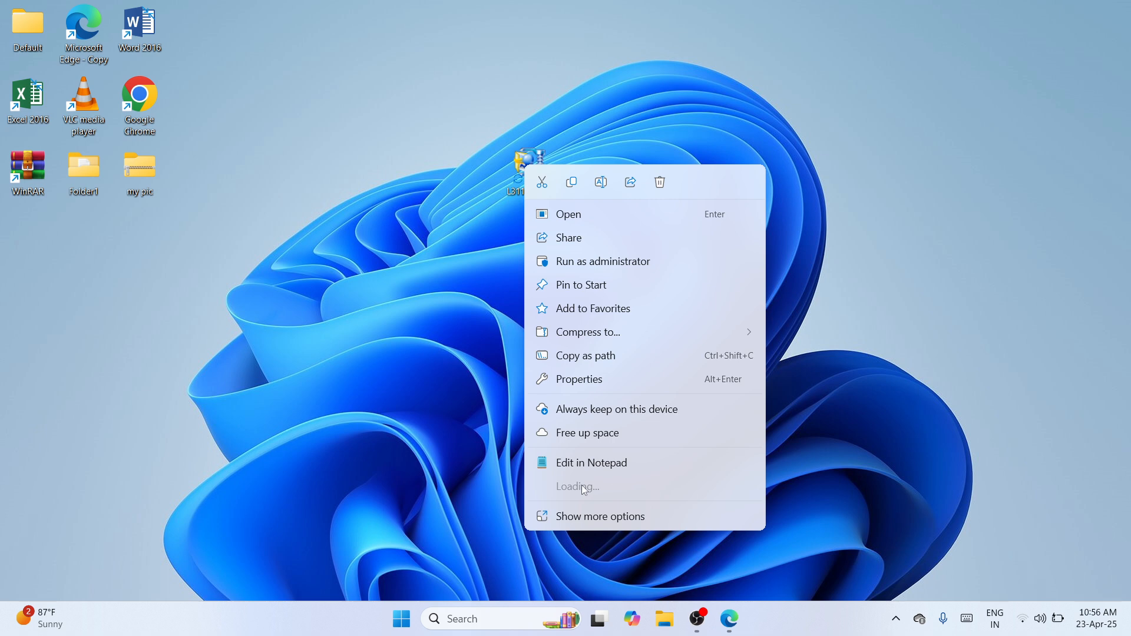
mouse_move(614, 489)
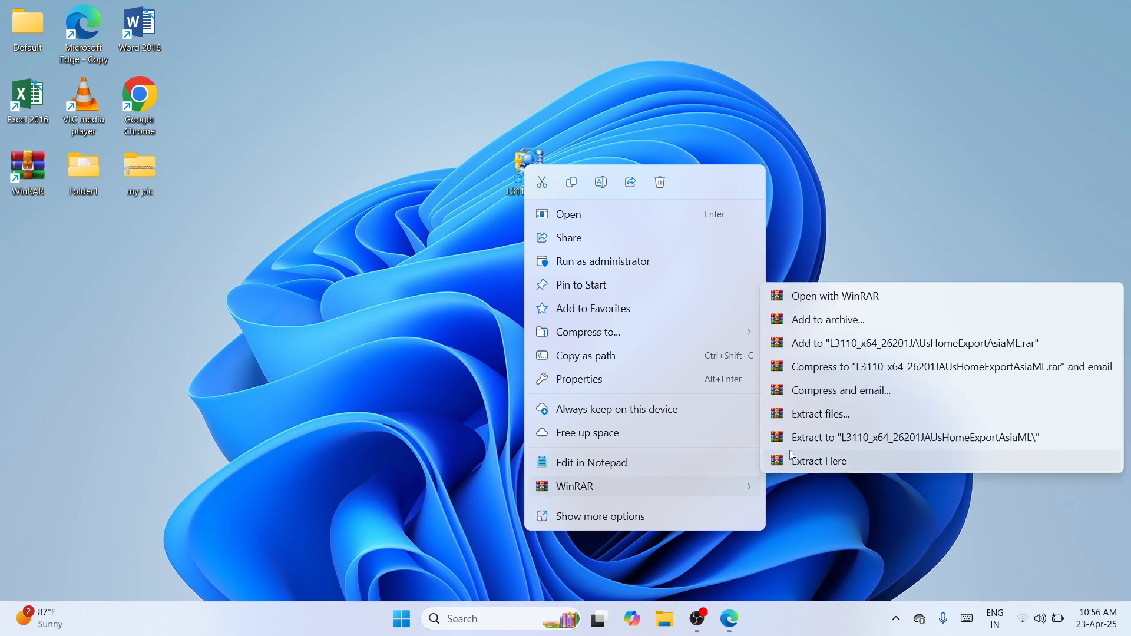
click(842, 440)
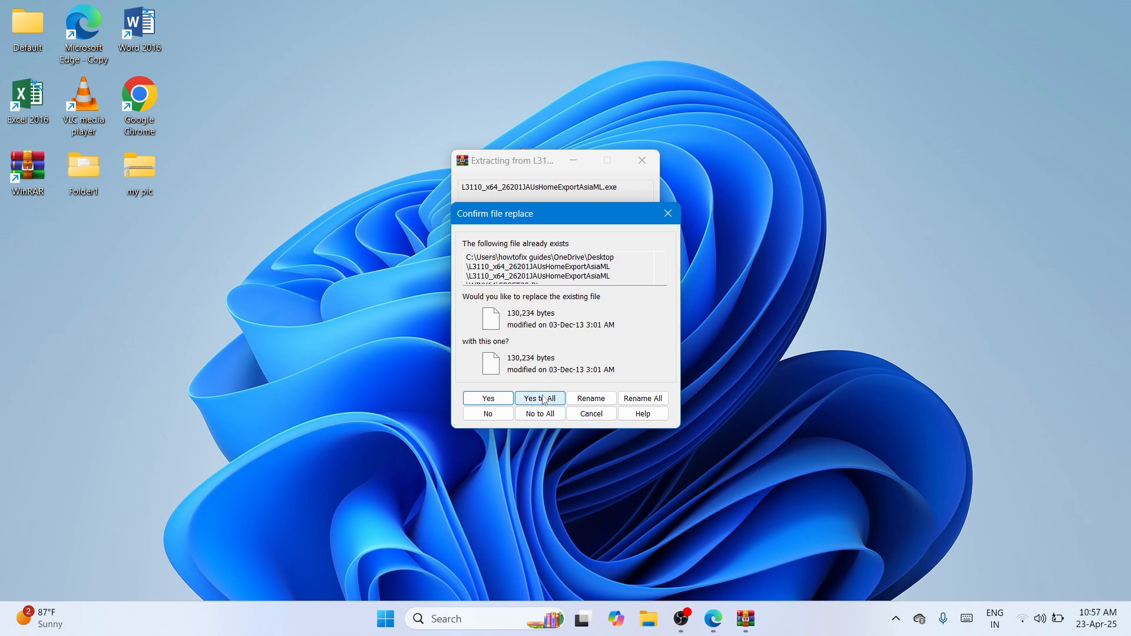
click(498, 401)
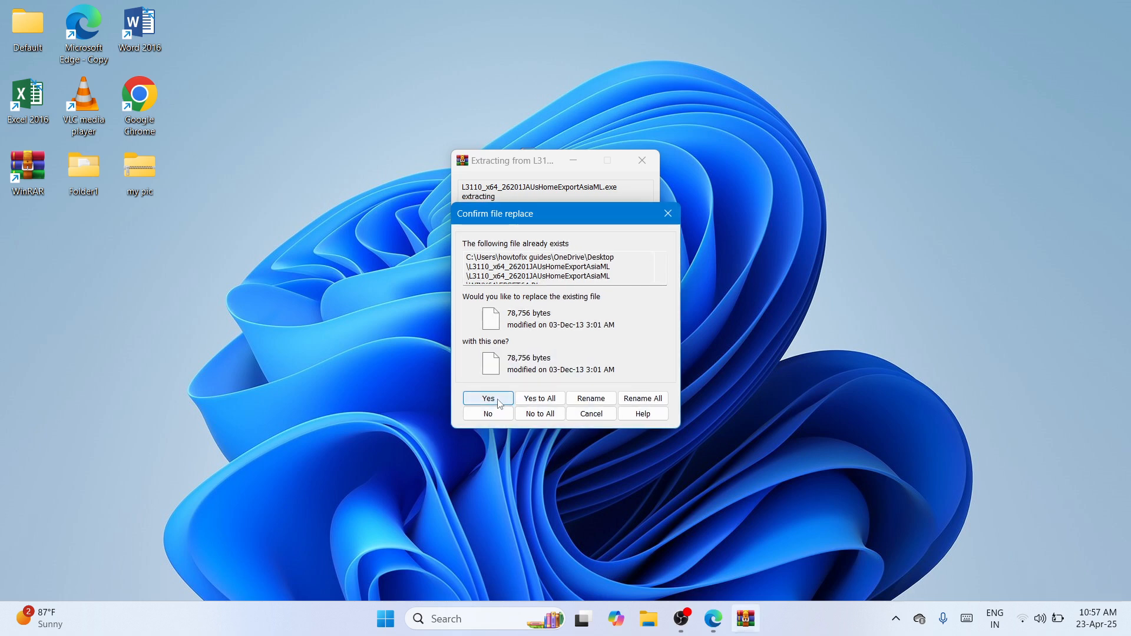
click(490, 402)
click(490, 403)
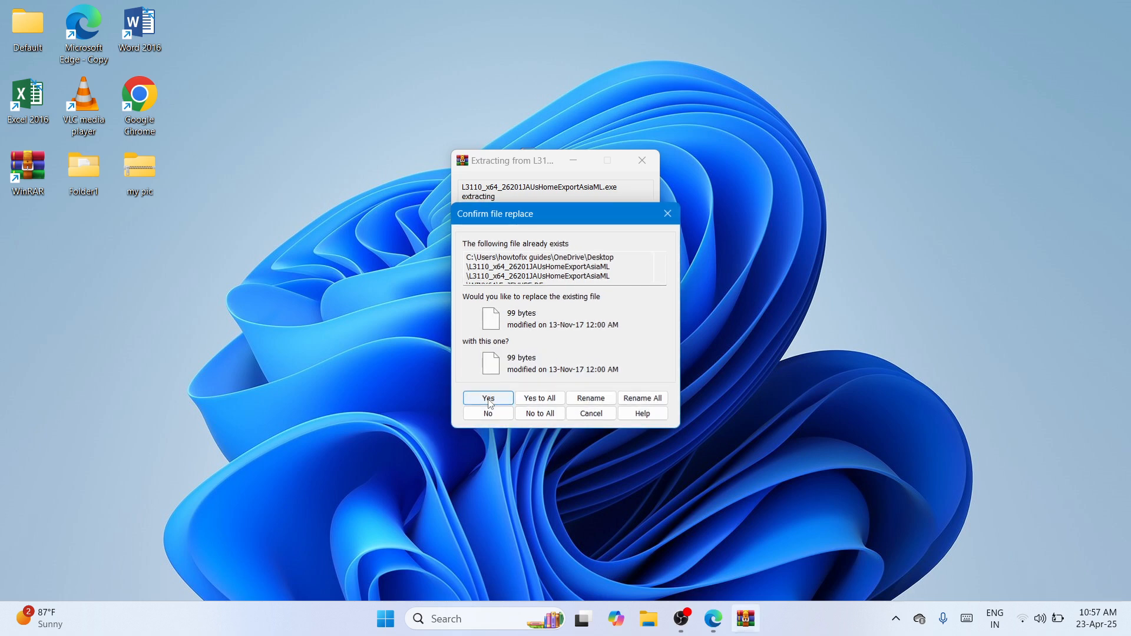
click(539, 398)
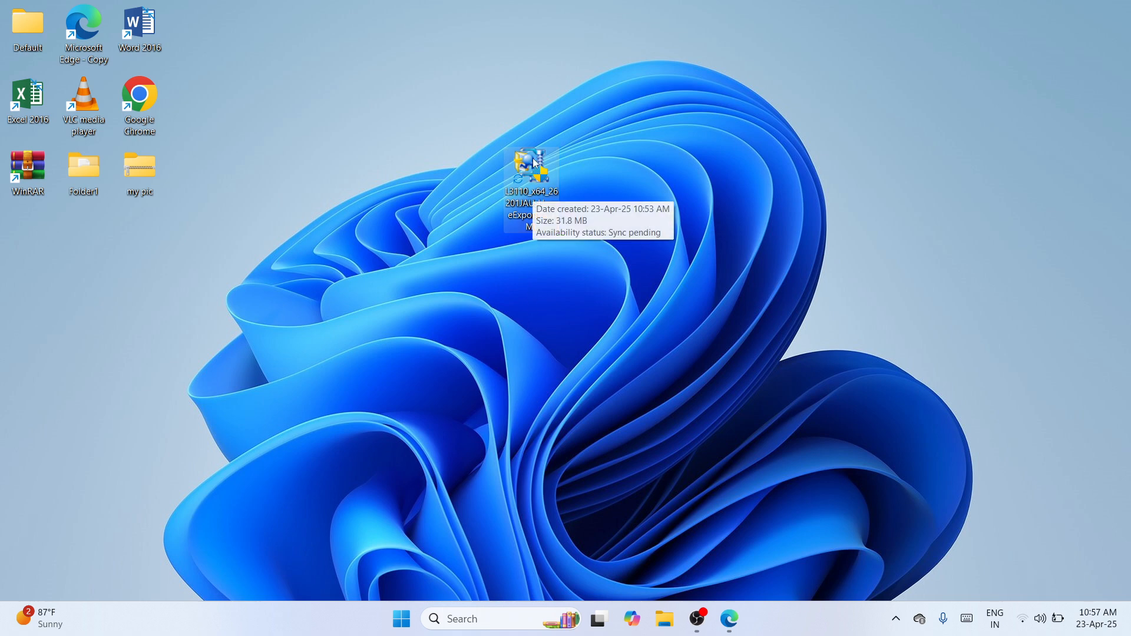
Move the installer icon closer to the other desktop icons and locate the extracted folder in File Explorer's Desktop folder
drag(535, 207, 245, 117)
click(344, 336)
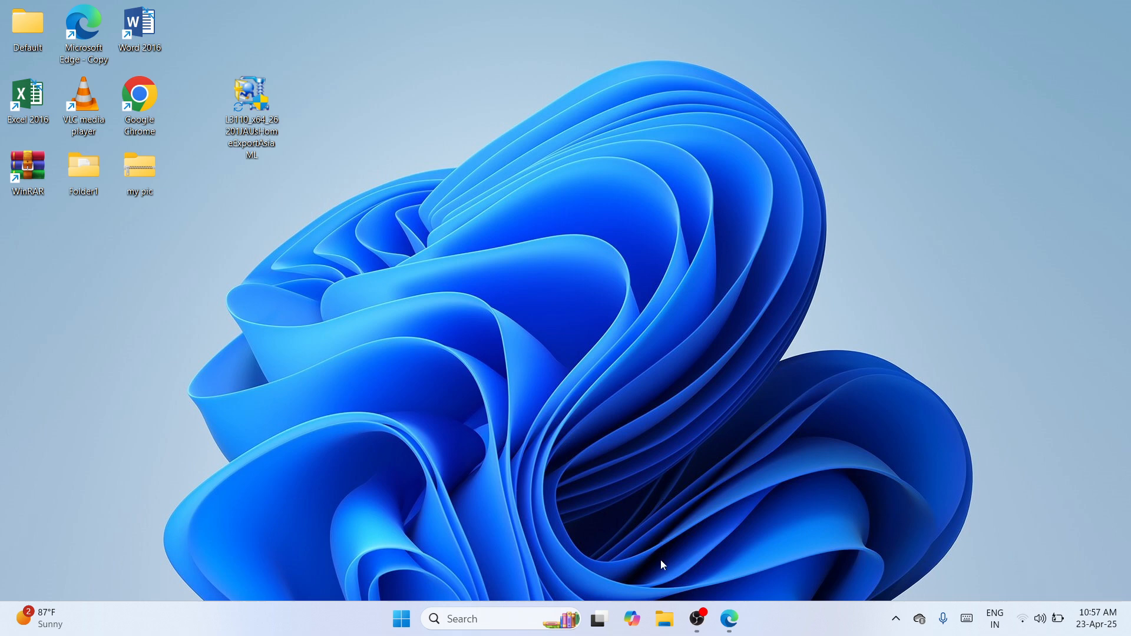
click(668, 621)
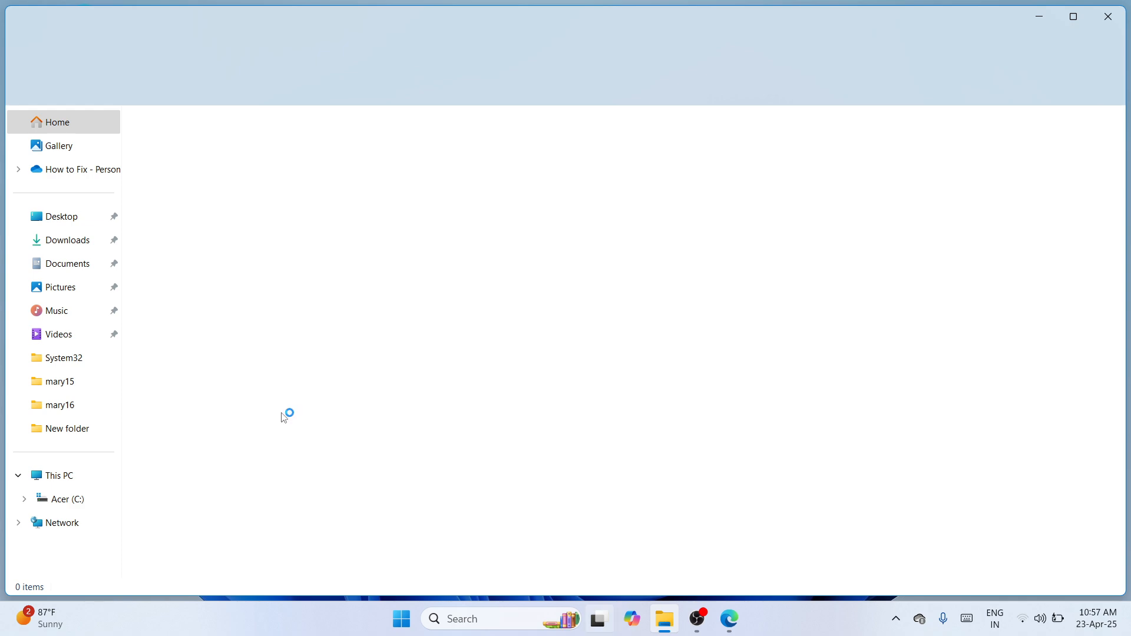
click(75, 218)
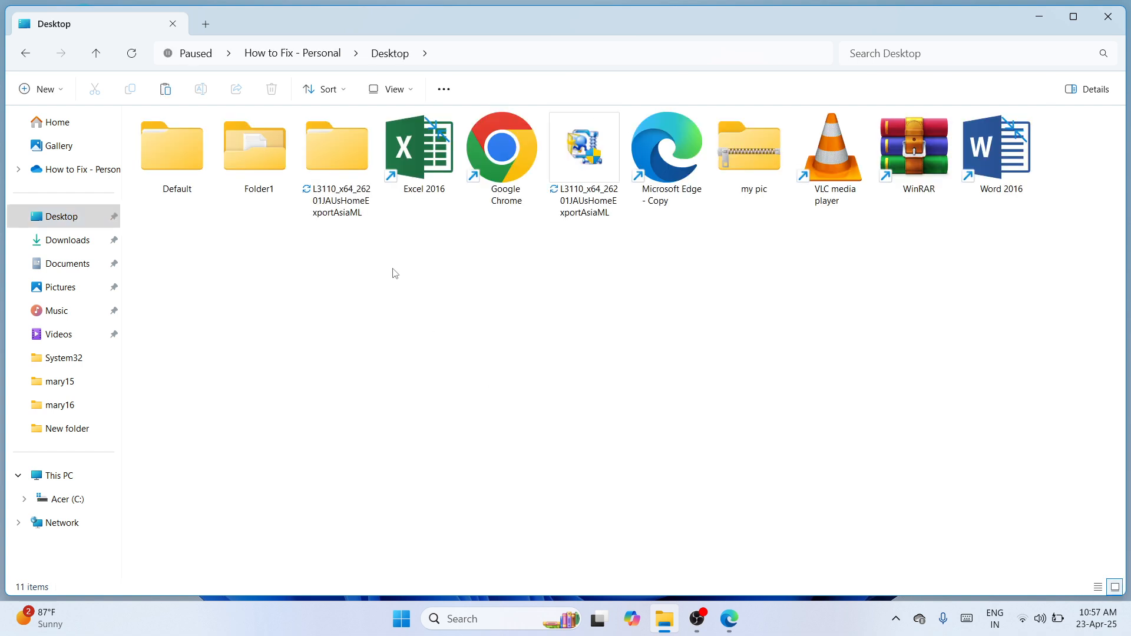
click(333, 201)
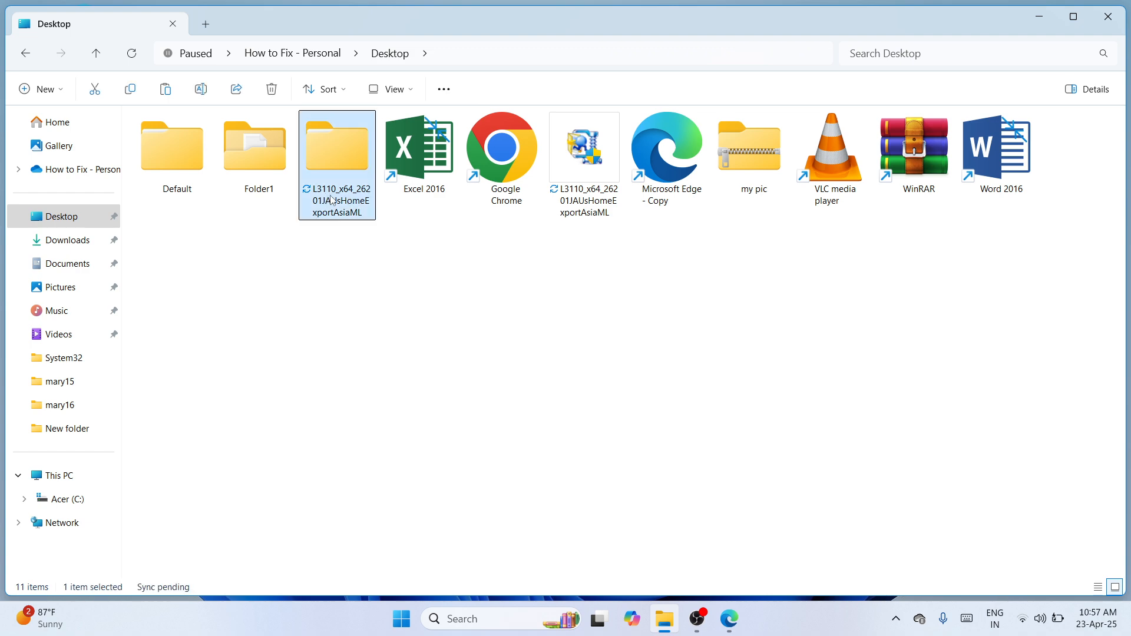
click(507, 286)
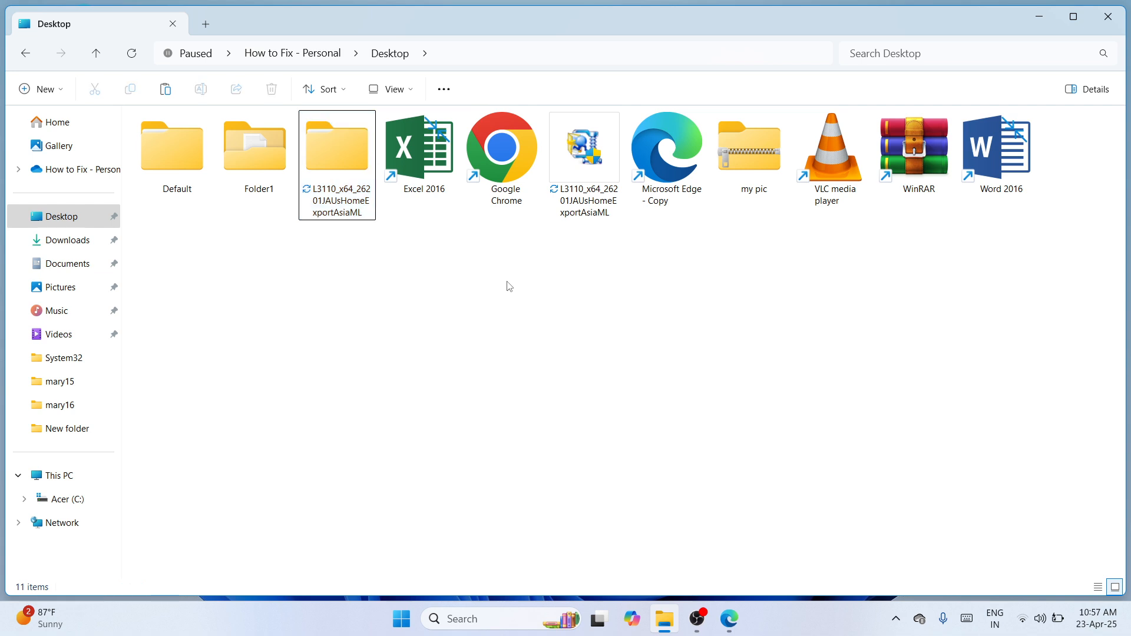
Review the WinRAR extraction options for the L3110 installer in the Desktop folder without extracting
click(607, 158)
right_click(604, 154)
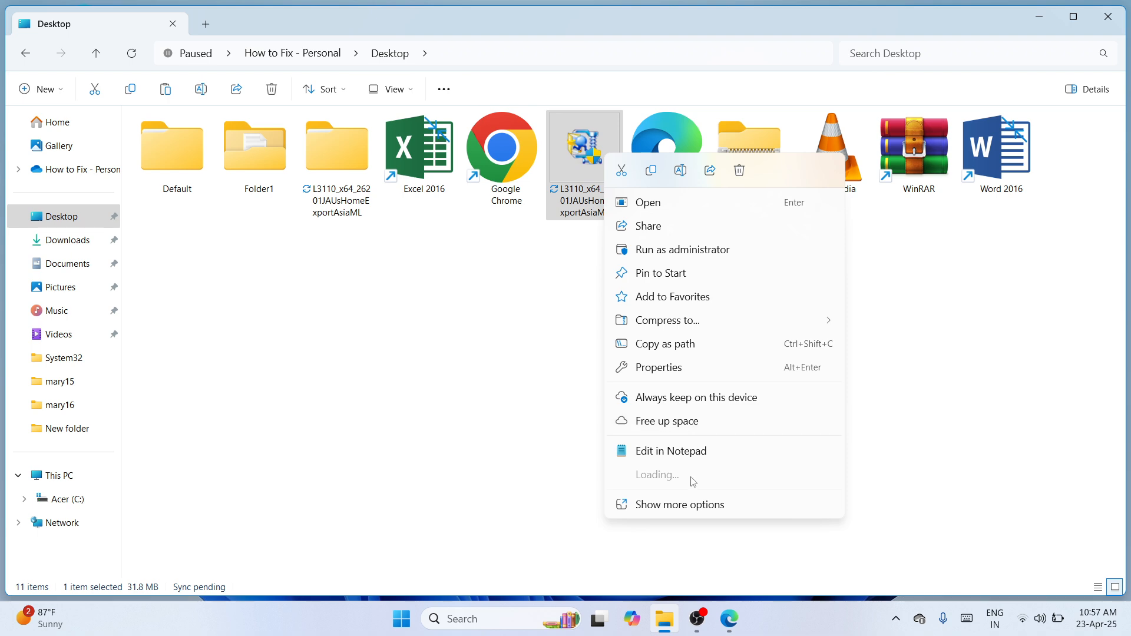
mouse_move(732, 481)
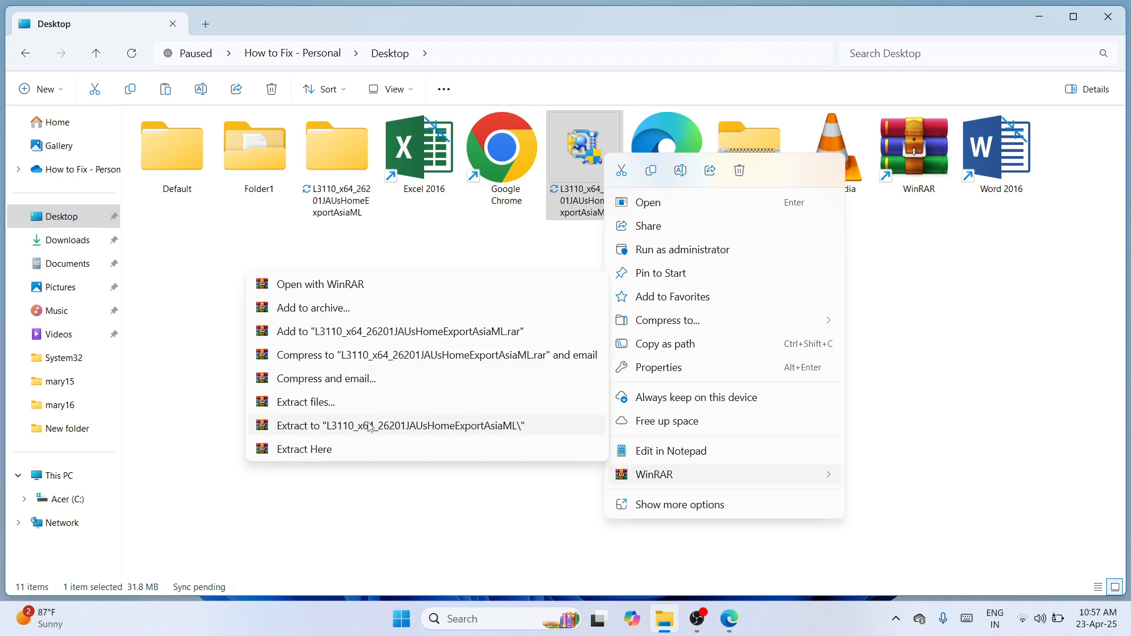
click(403, 538)
Select the extracted L3110_x64_26201JAUsHomeExportAsiaML folder in the Desktop folder and minimize File Explorer
click(355, 186)
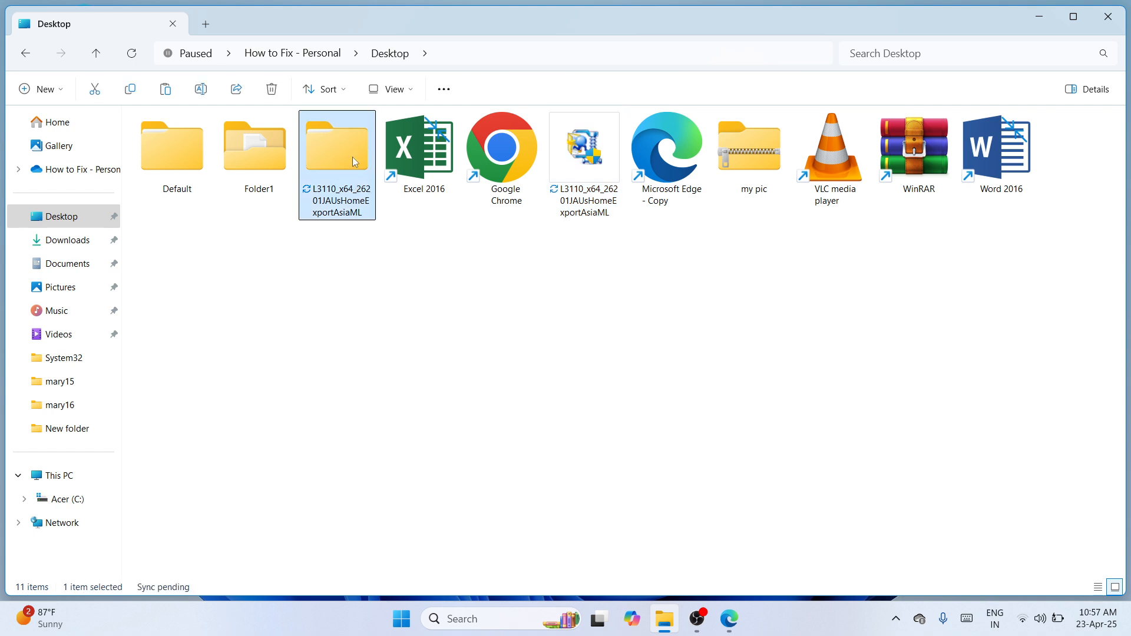
click(1060, 18)
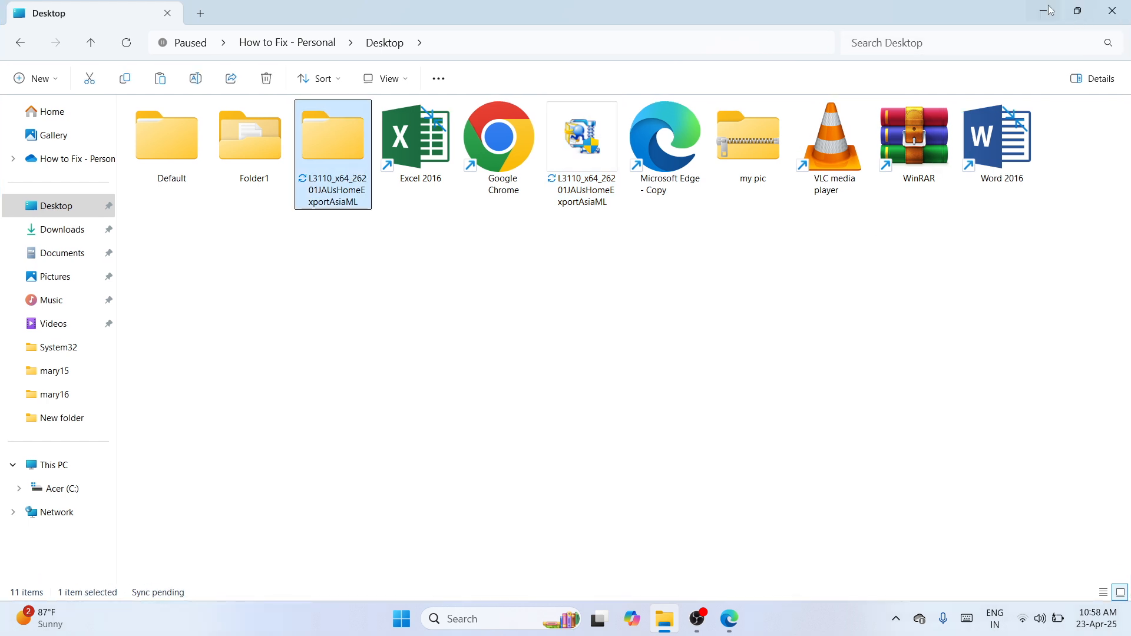
click(1049, 11)
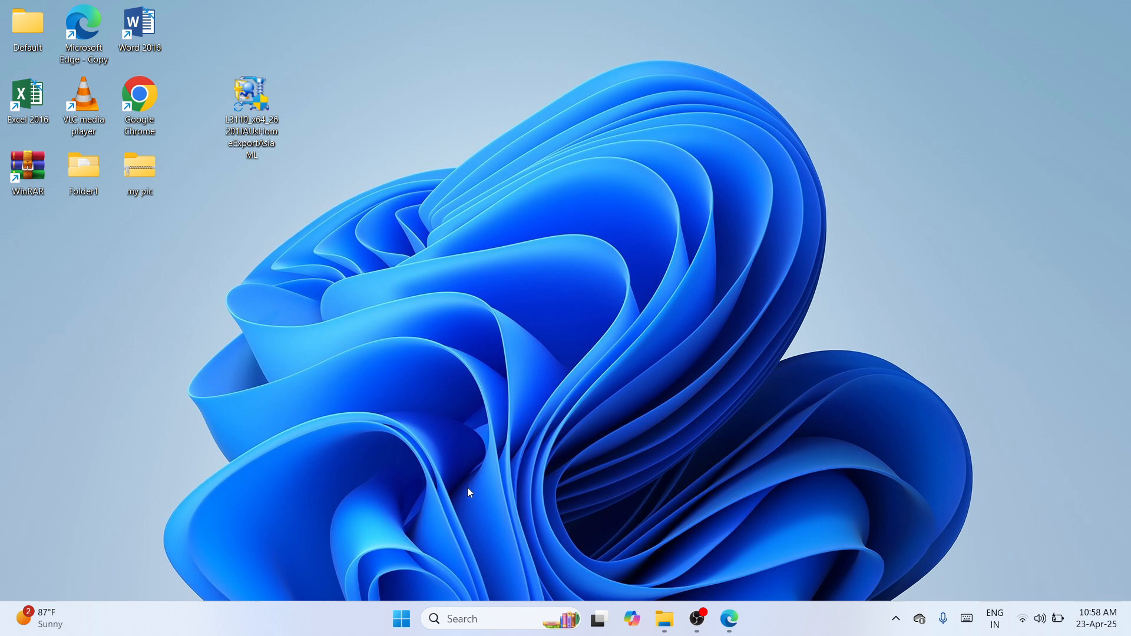
Open Windows Settings and bring up More devices and printer settings from the Devices page of Bluetooth & devices
click(471, 629)
text(se)
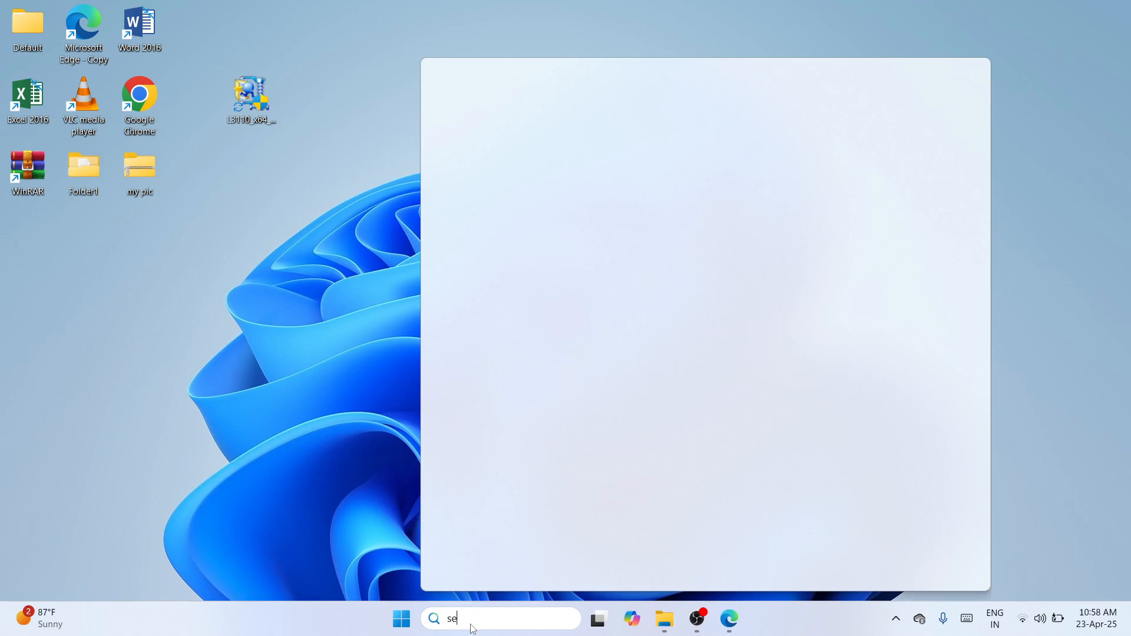
text(ttings)
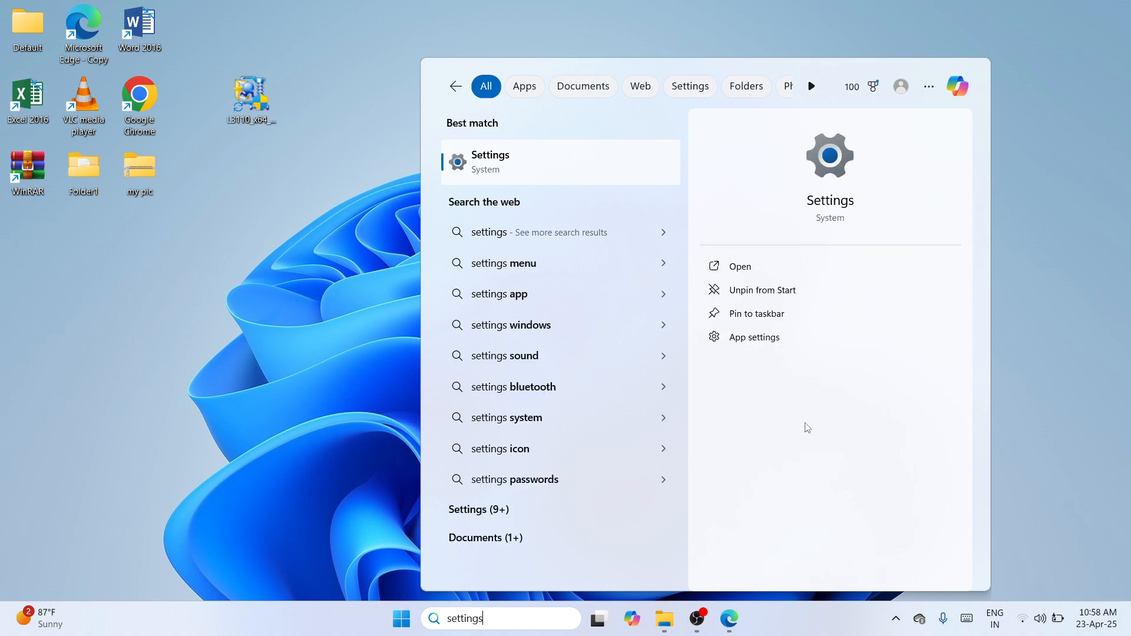
click(799, 278)
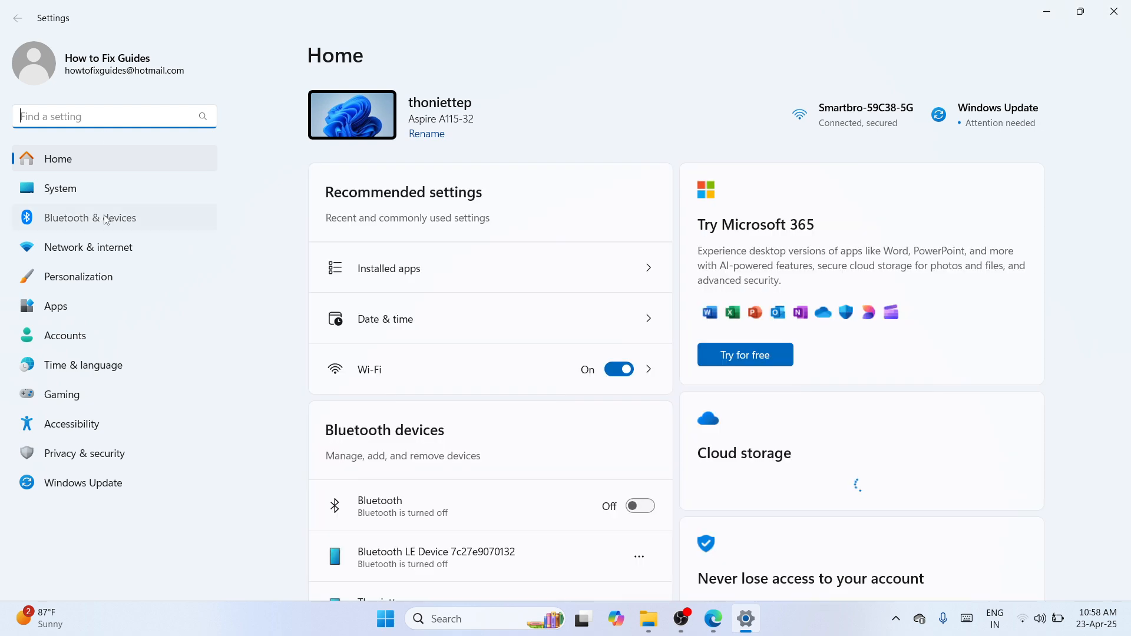
click(106, 220)
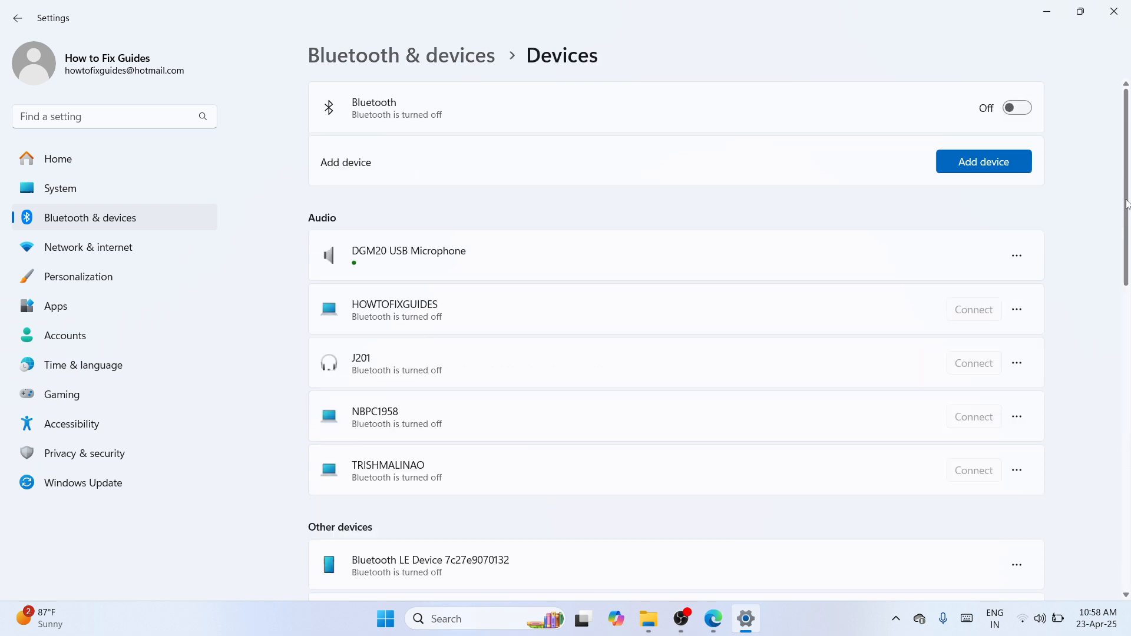
drag(1126, 204, 1117, 465)
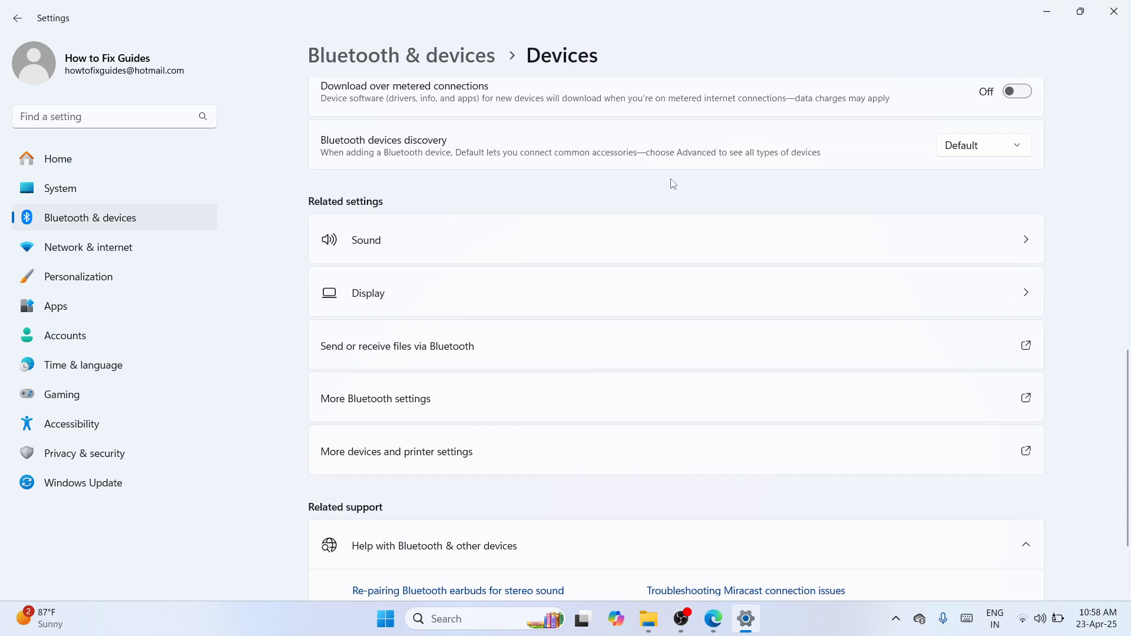
click(628, 465)
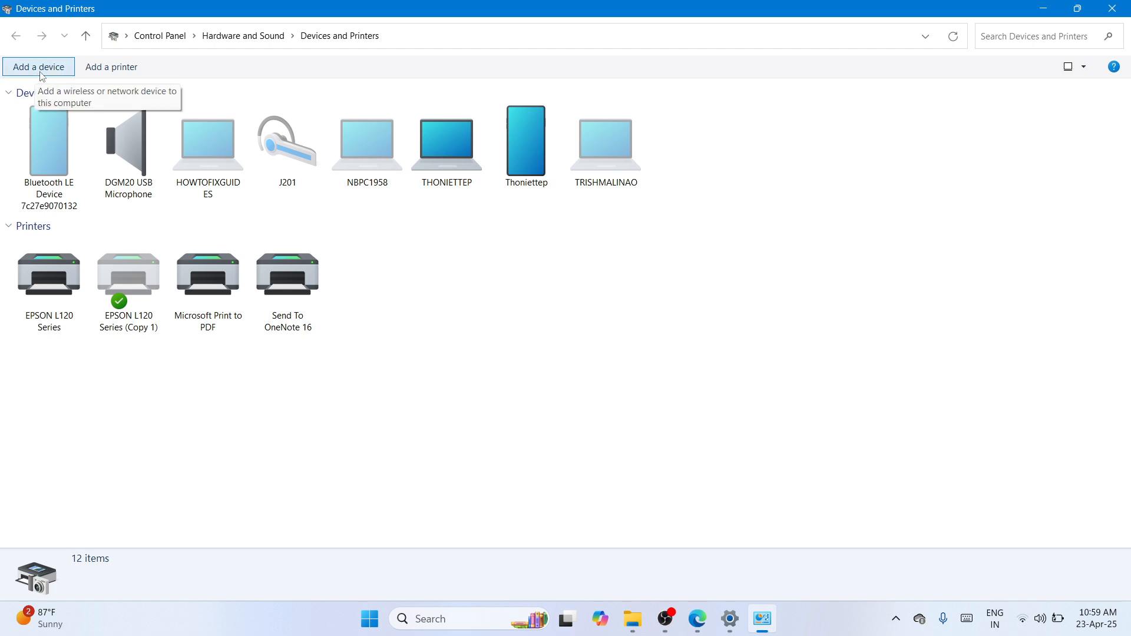
Start adding an unlisted printer, choosing to add a local printer or network printer with manual settings
click(115, 76)
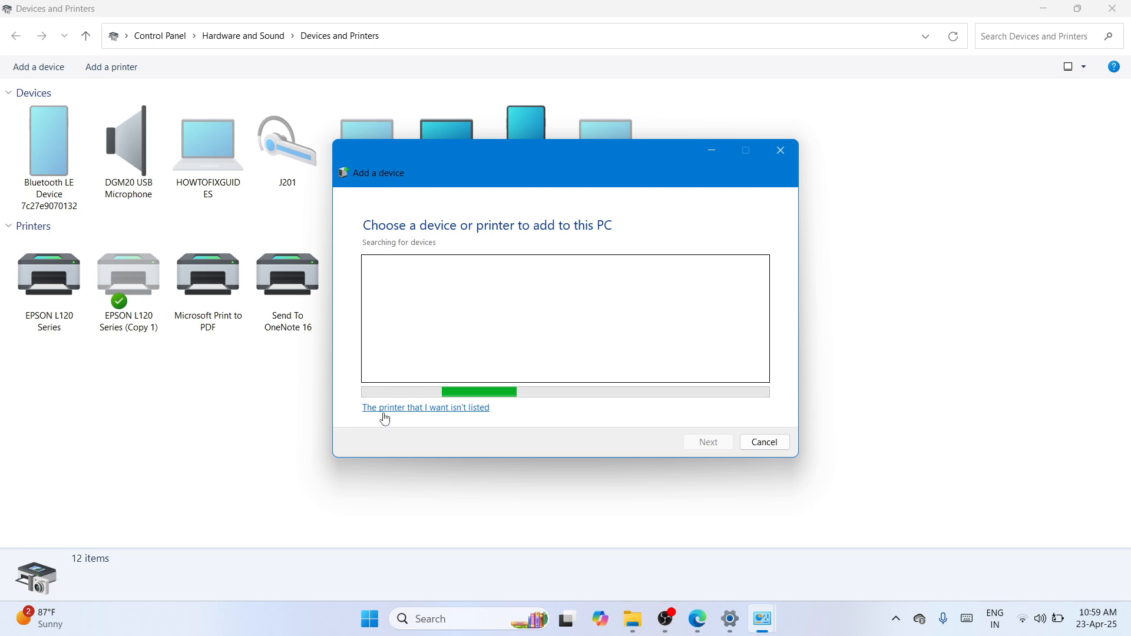
click(468, 412)
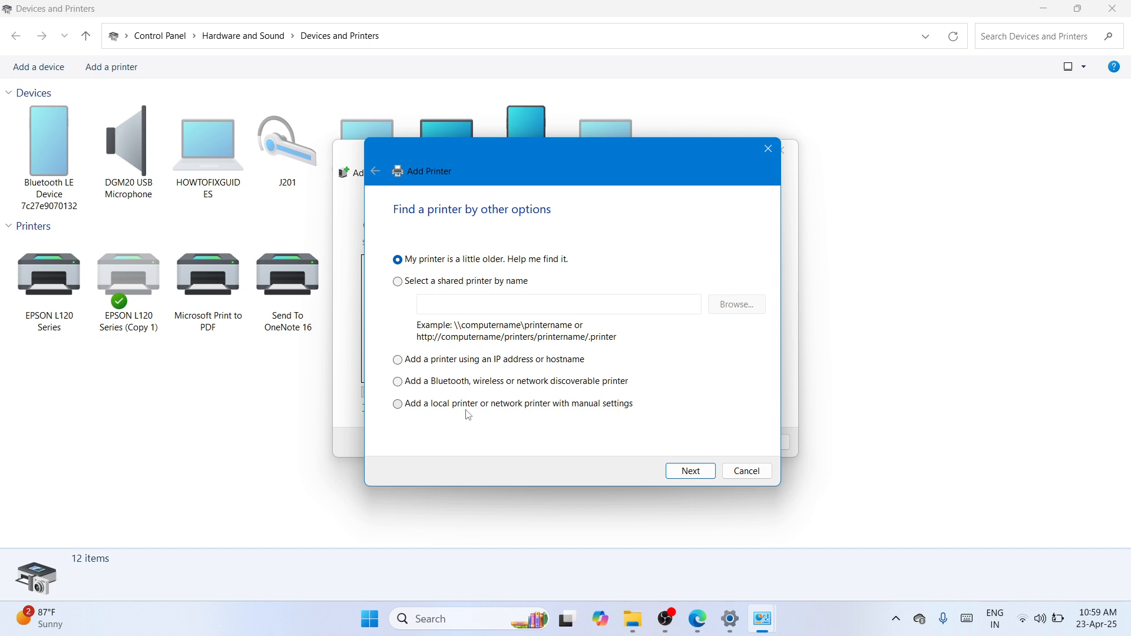
click(457, 407)
click(695, 471)
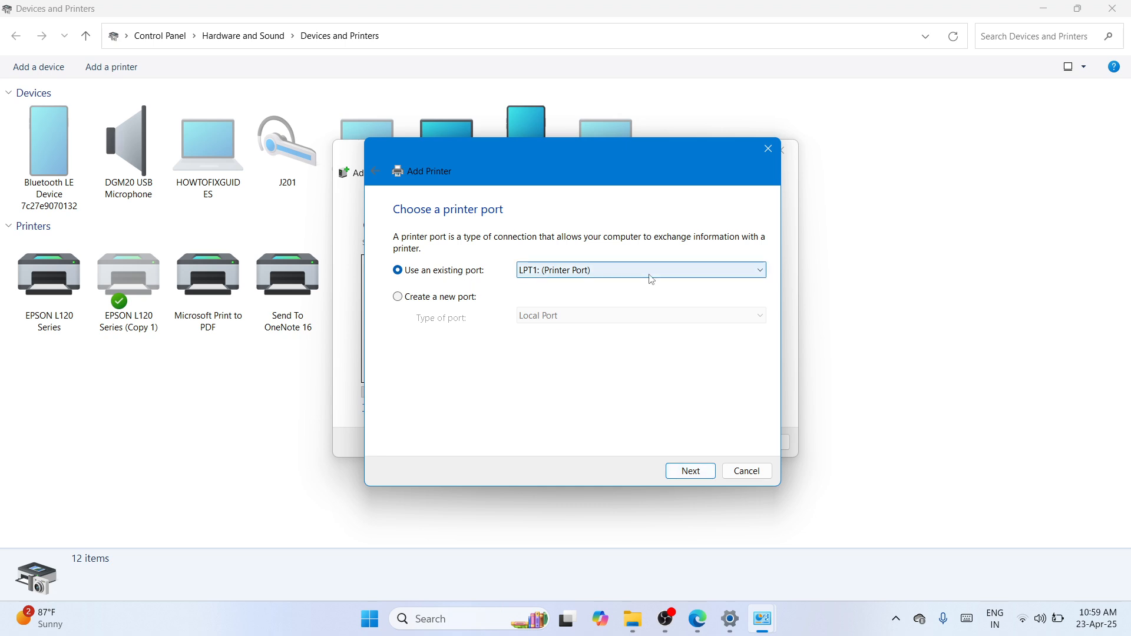
Set the printer to use the existing port USB001 (Virtual printer port for USB)
click(741, 275)
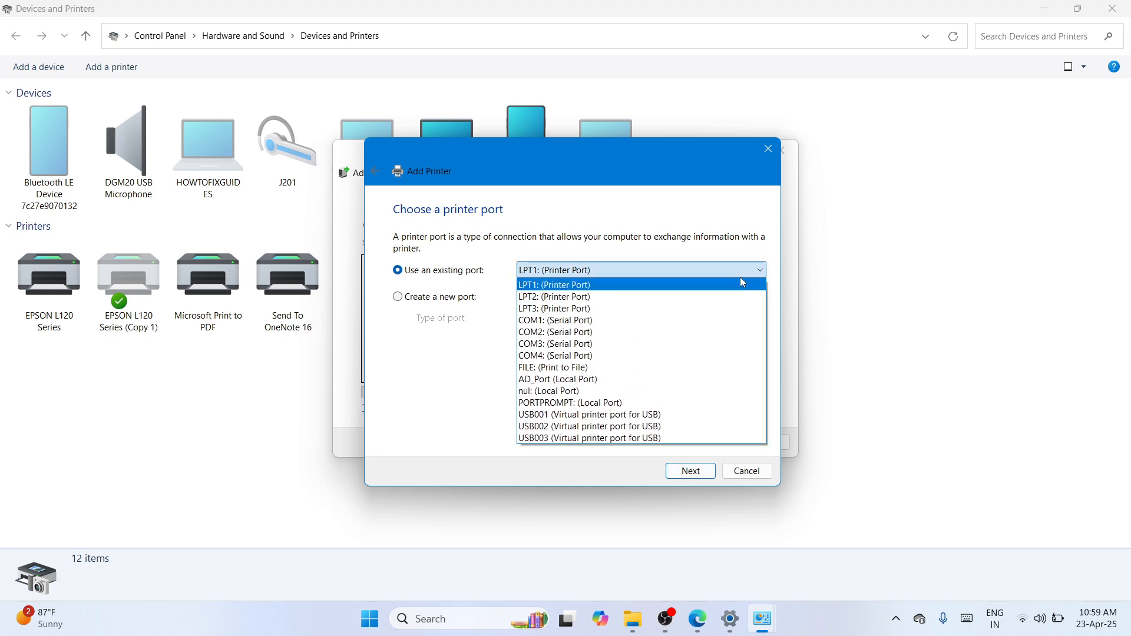
click(579, 416)
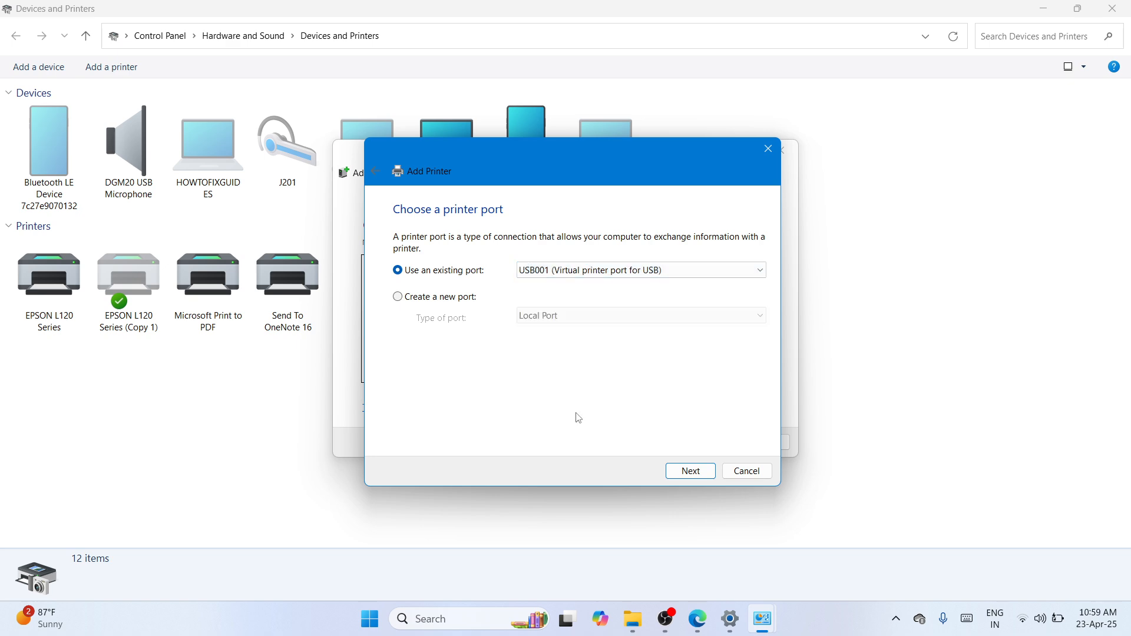
click(691, 475)
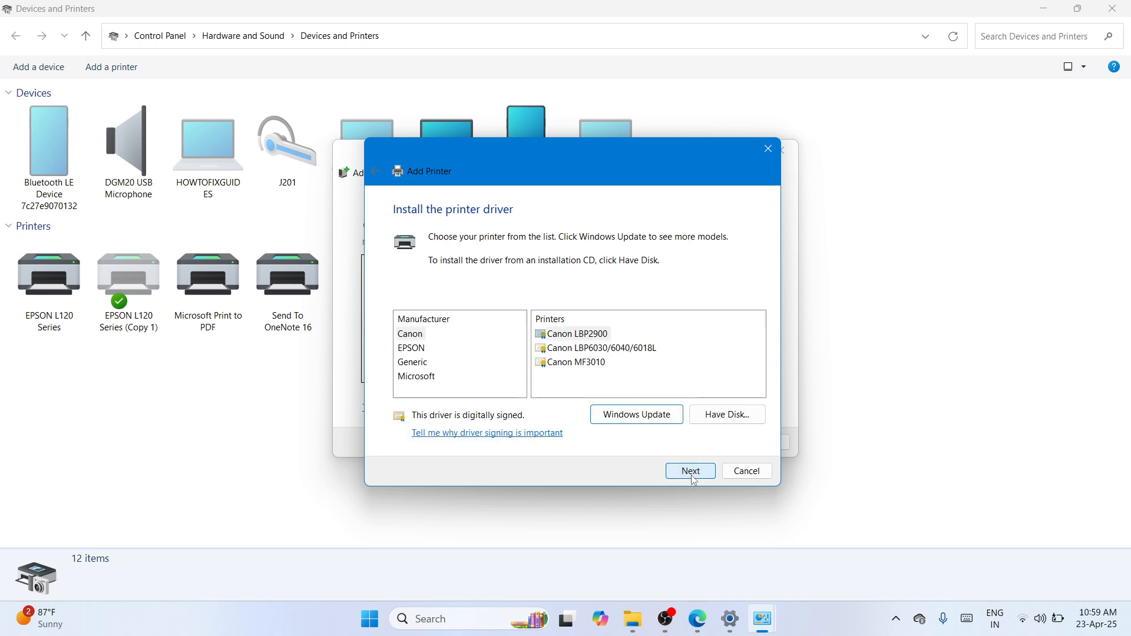
Load the printer driver from disk using E_WF1UPE.INF in the WINX64 subfolder of the extracted L3110_x64_26201JAUsHomeExportAsiaML folder on the Desktop
click(729, 414)
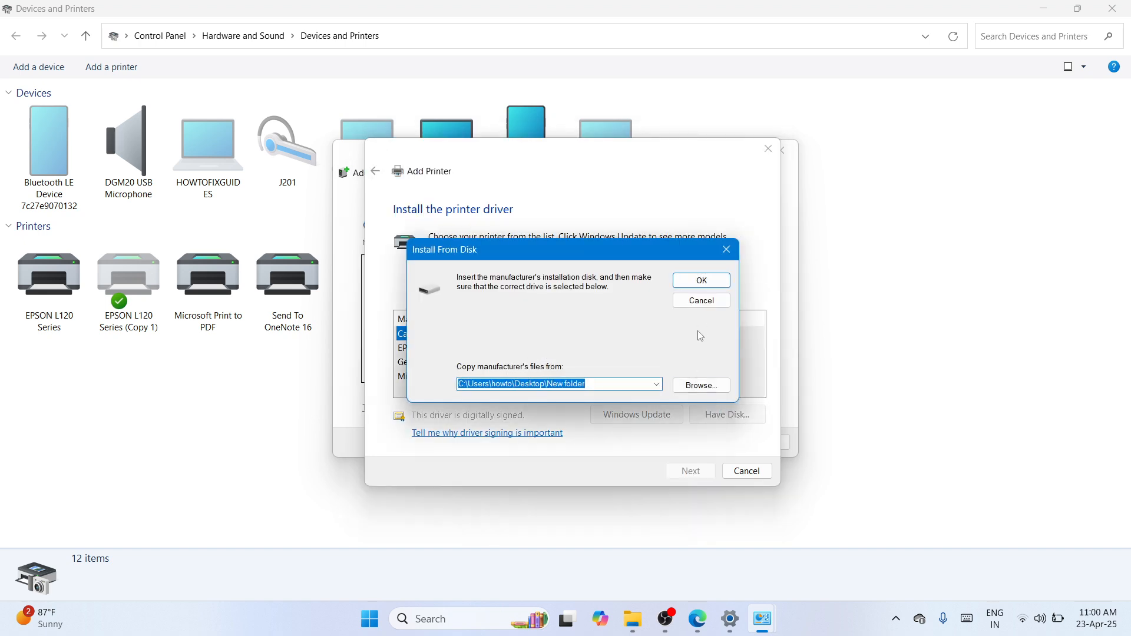
click(698, 392)
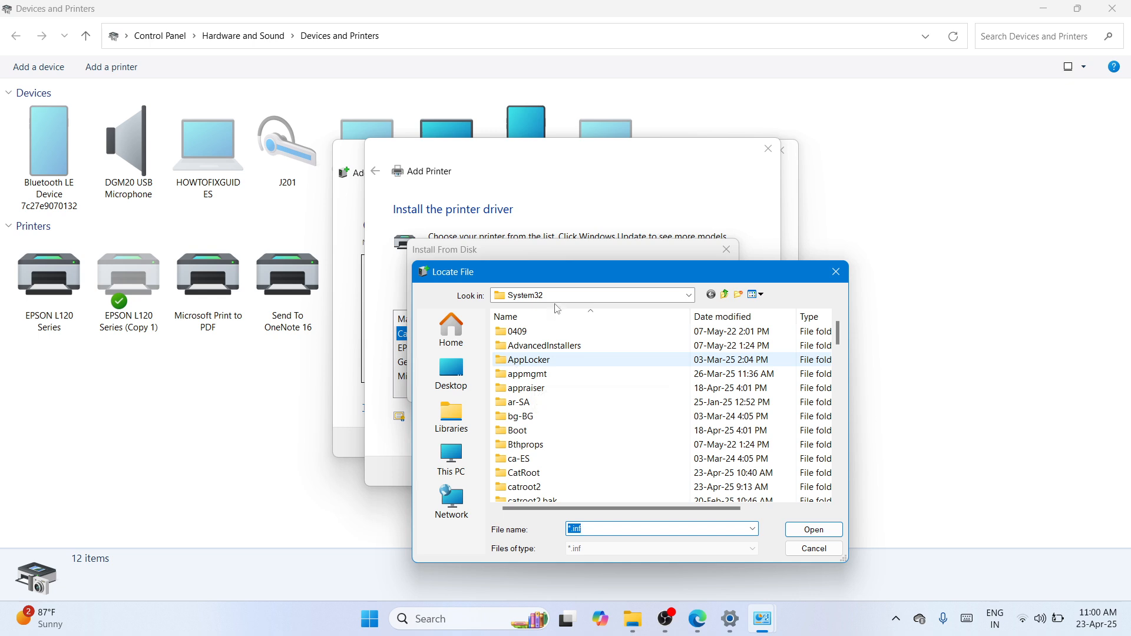
click(454, 377)
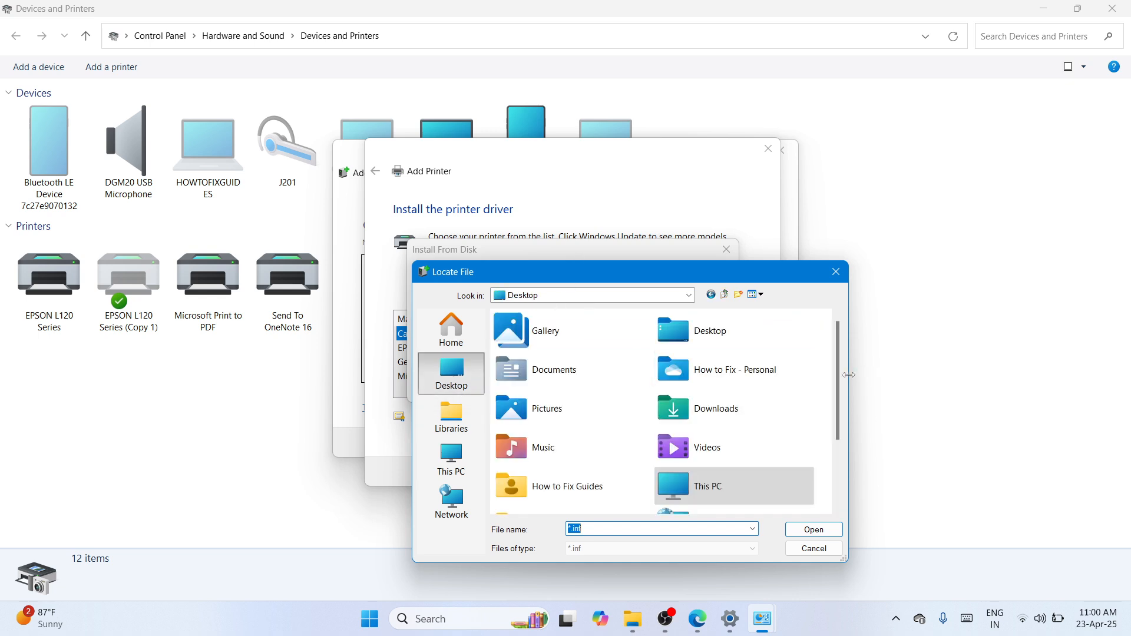
drag(839, 380, 842, 448)
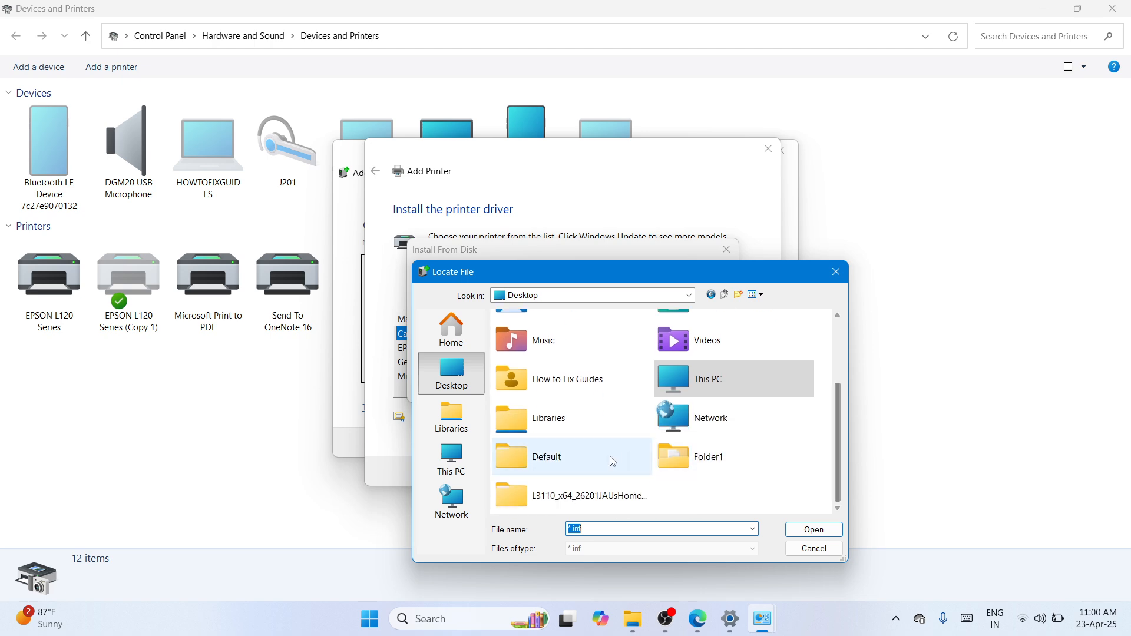
click(602, 499)
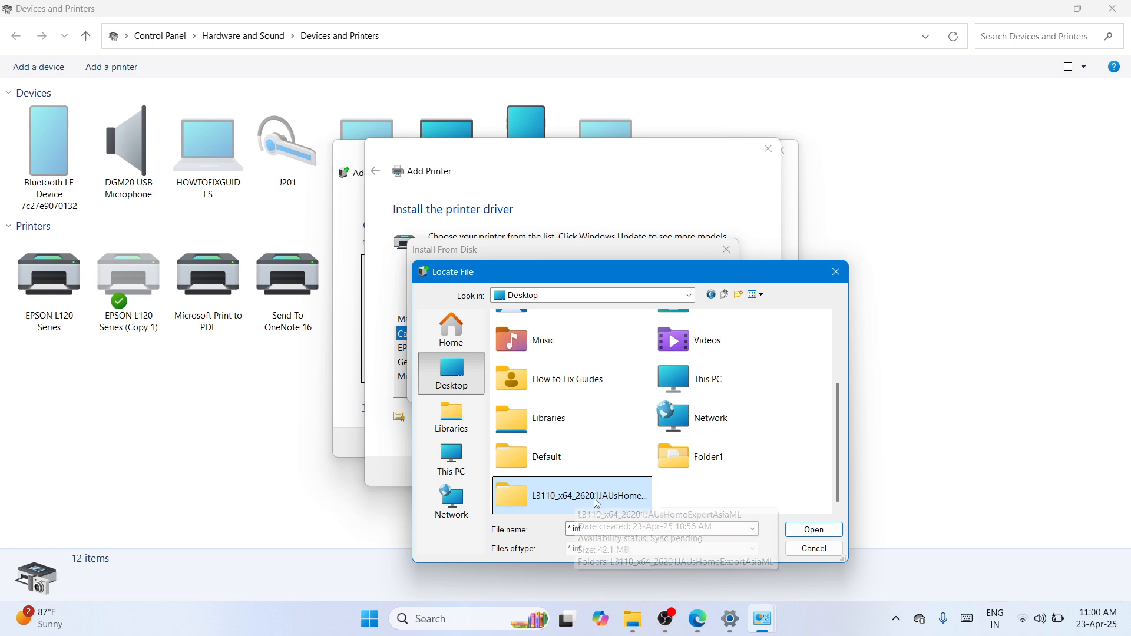
double_click(594, 497)
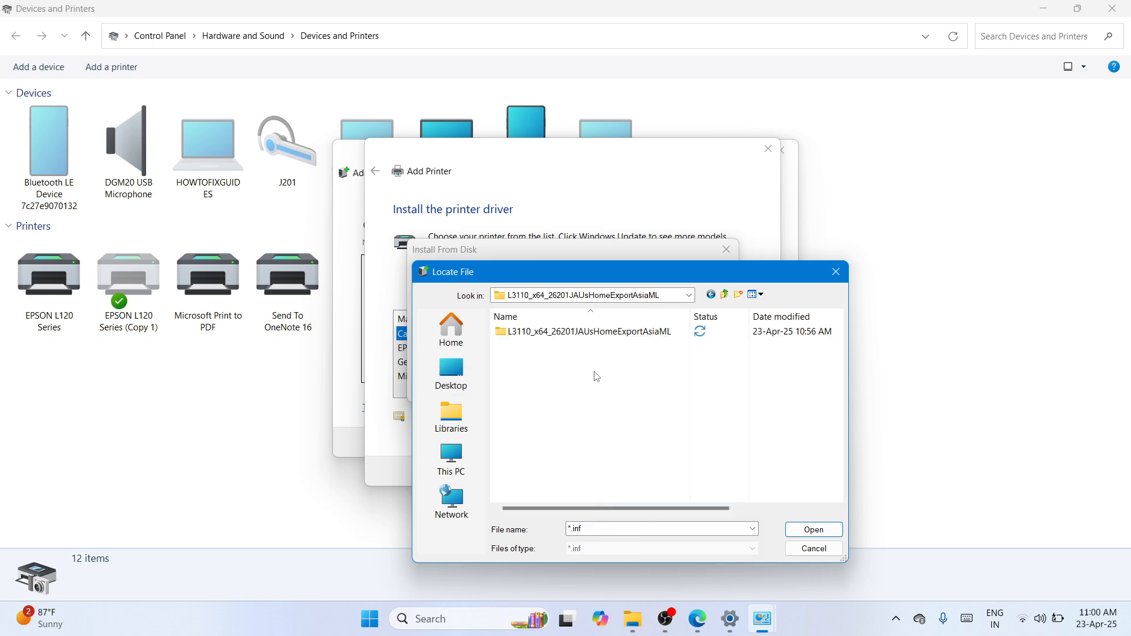
double_click(590, 335)
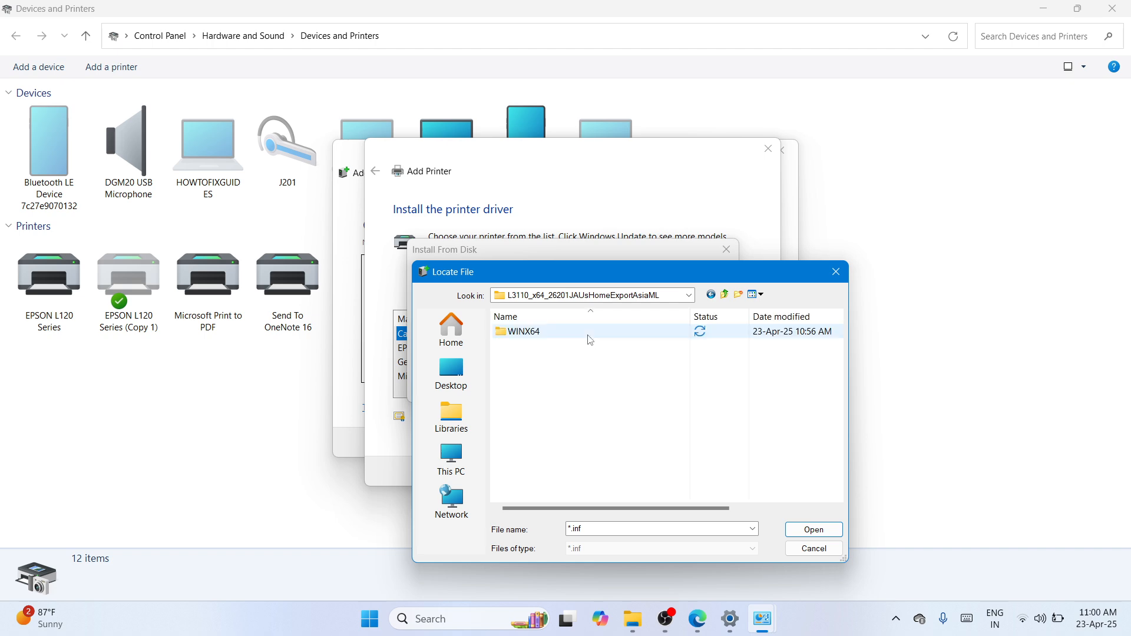
double_click(590, 334)
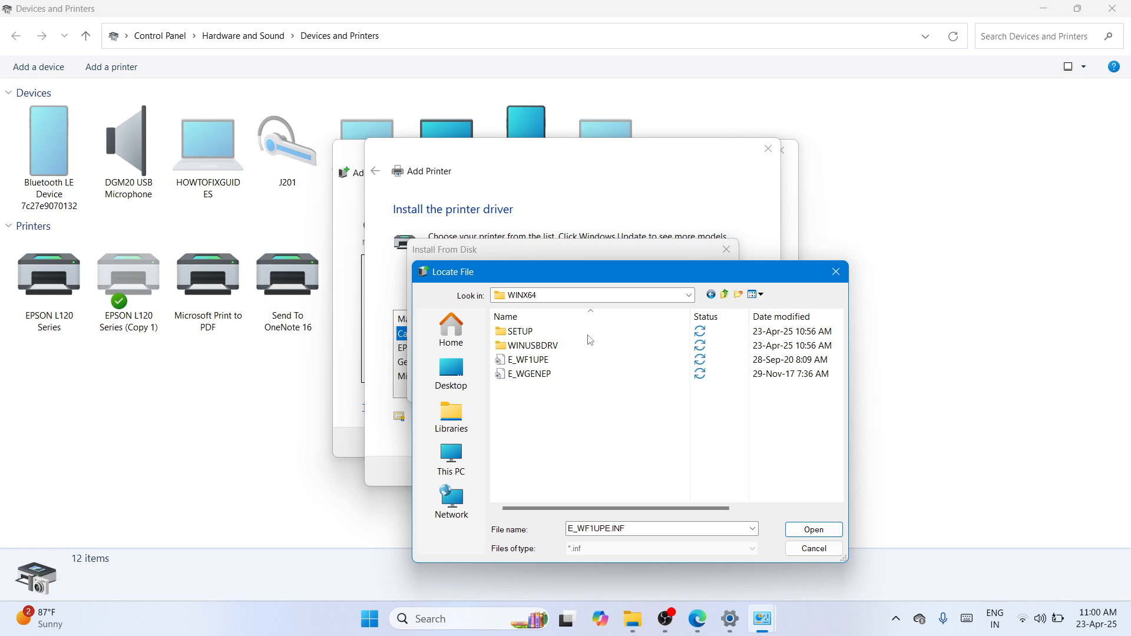
click(566, 366)
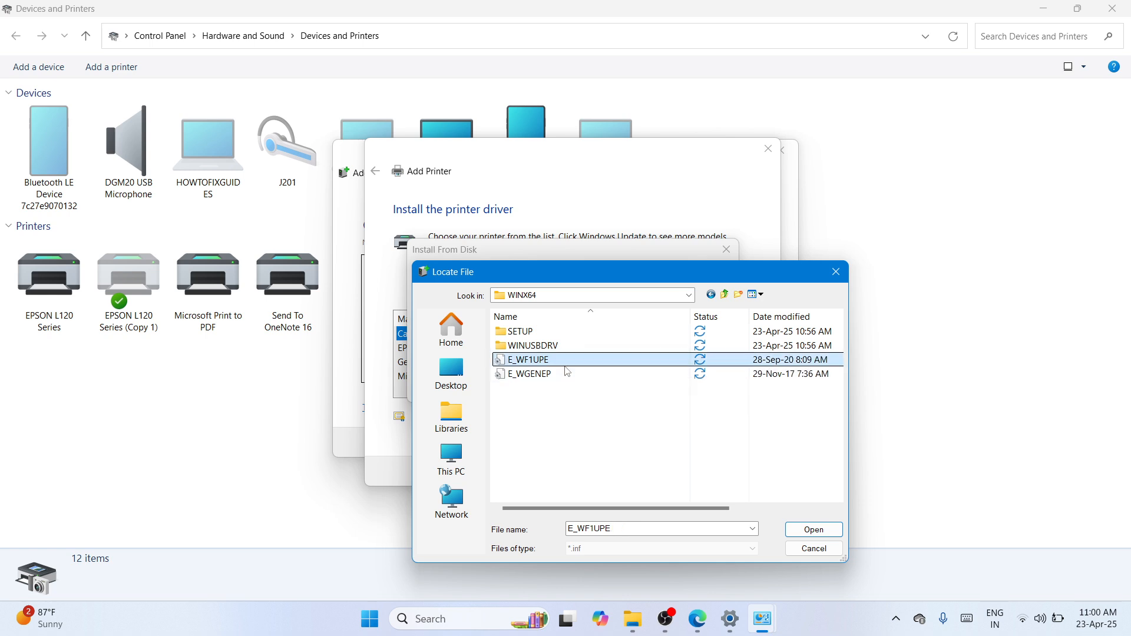
double_click(625, 364)
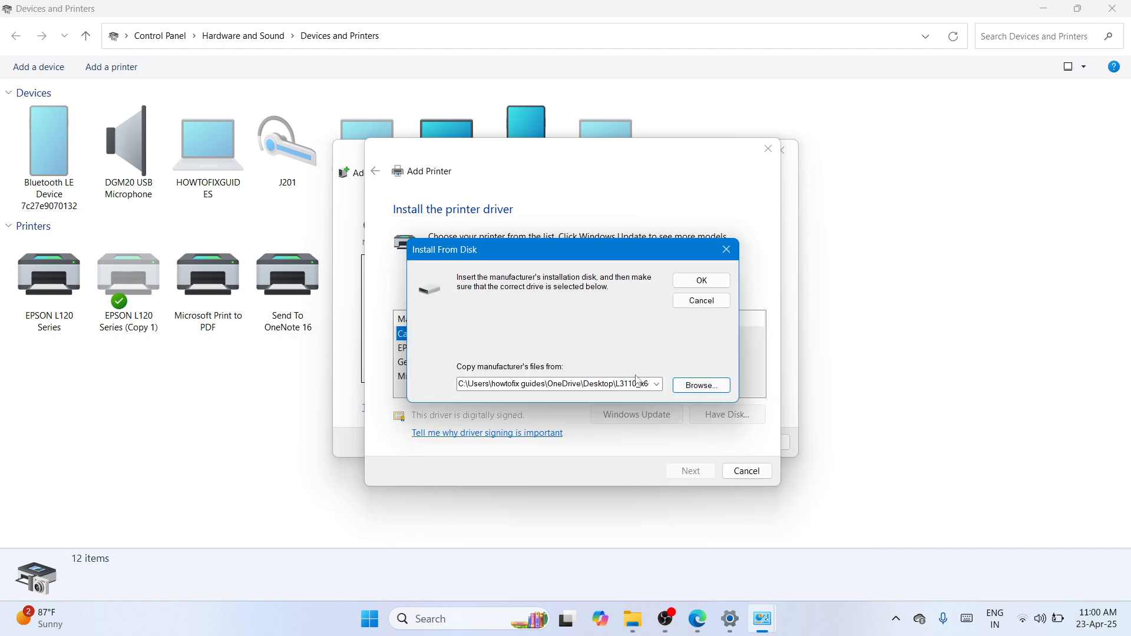
click(701, 281)
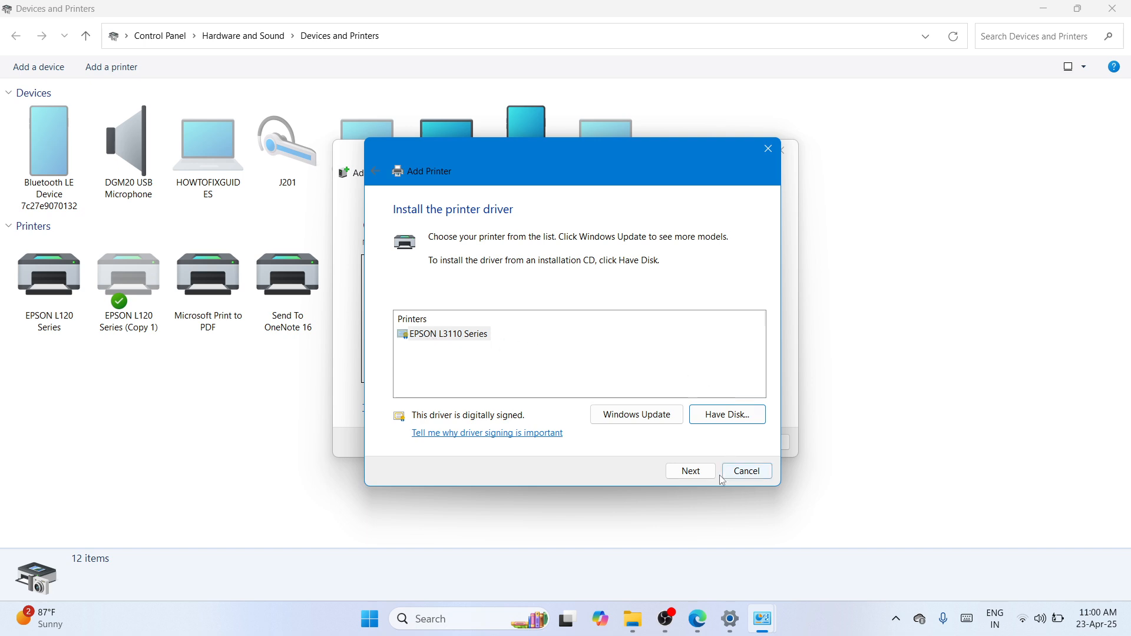
Install the EPSON L3110 Series driver, allow the system change, and share the printer under the name EPSON L3110 Series
click(690, 472)
click(691, 476)
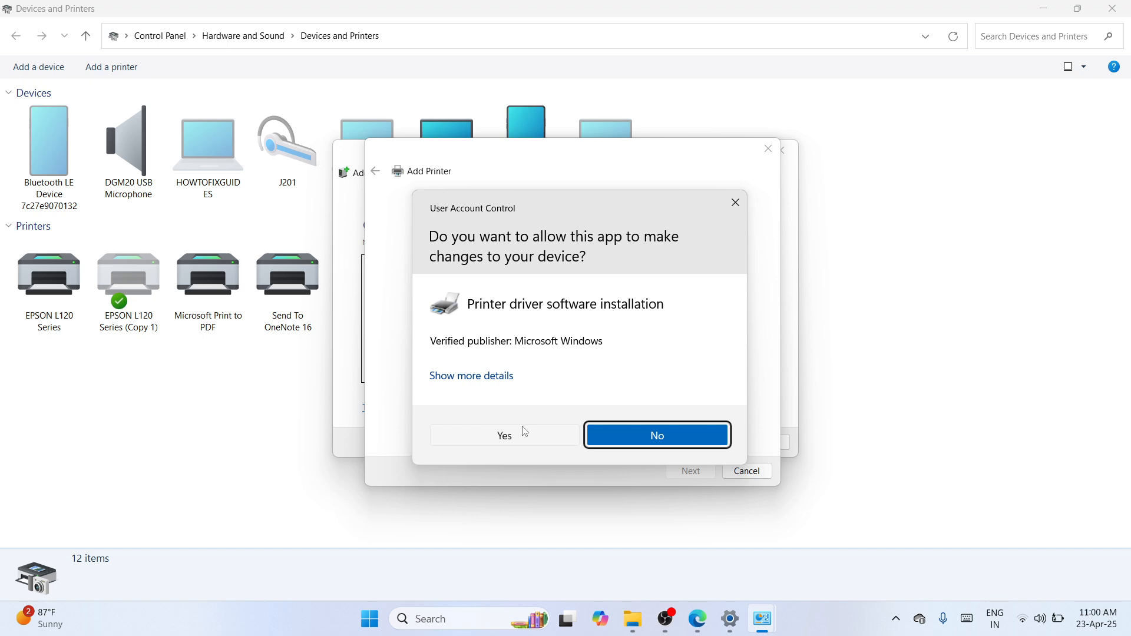
click(524, 431)
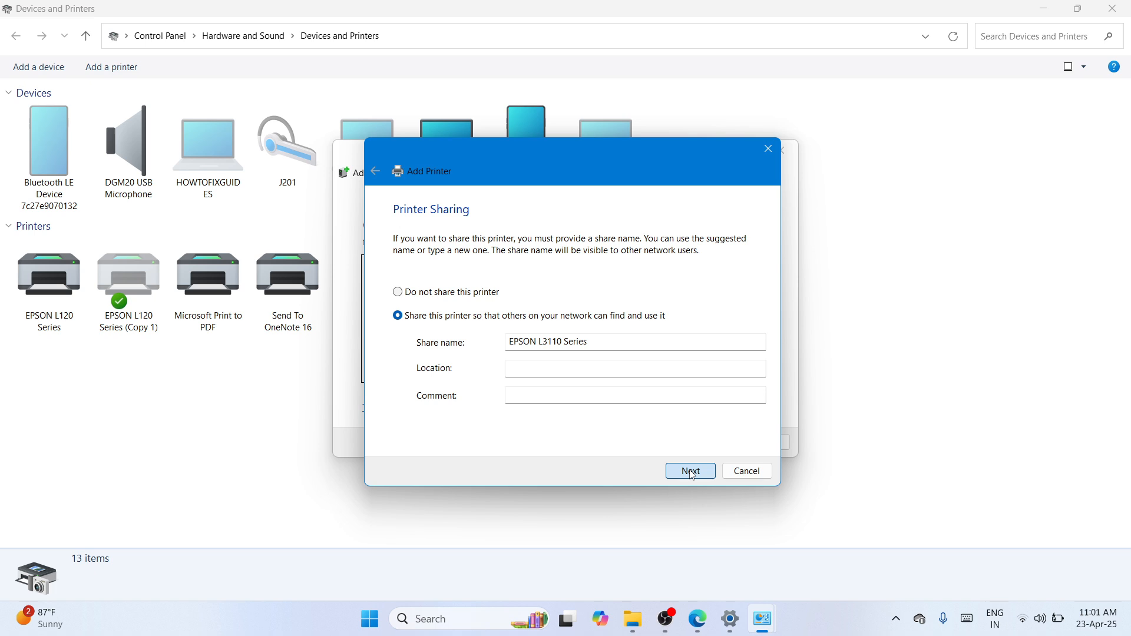
click(691, 471)
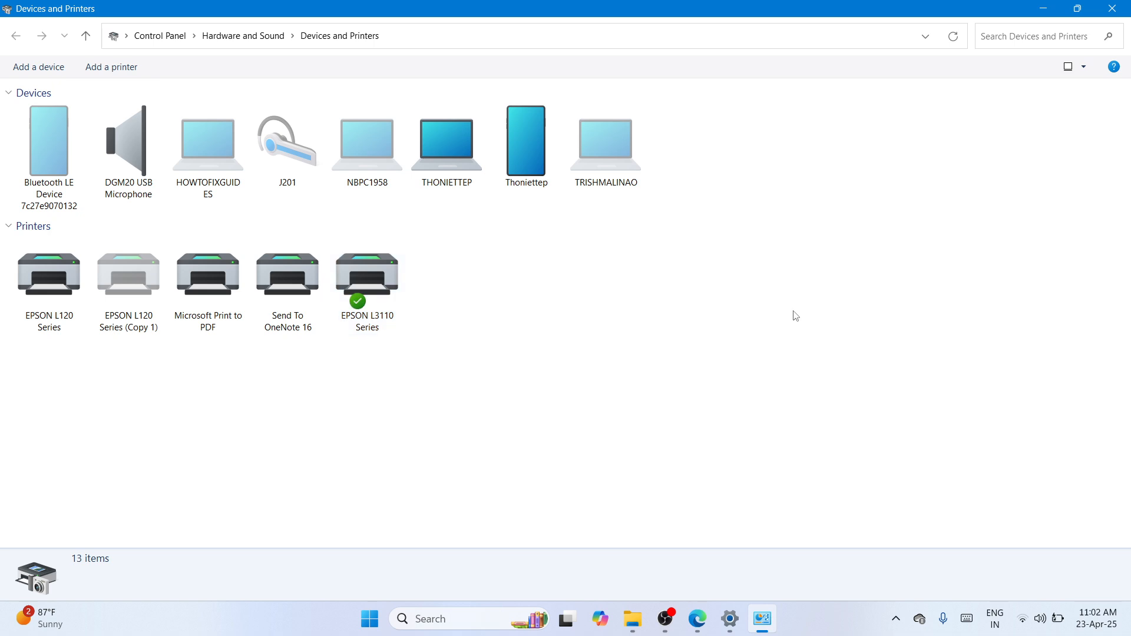
Close the Devices and Printers and Settings windows to return to the desktop
click(1127, 4)
click(1127, 4)
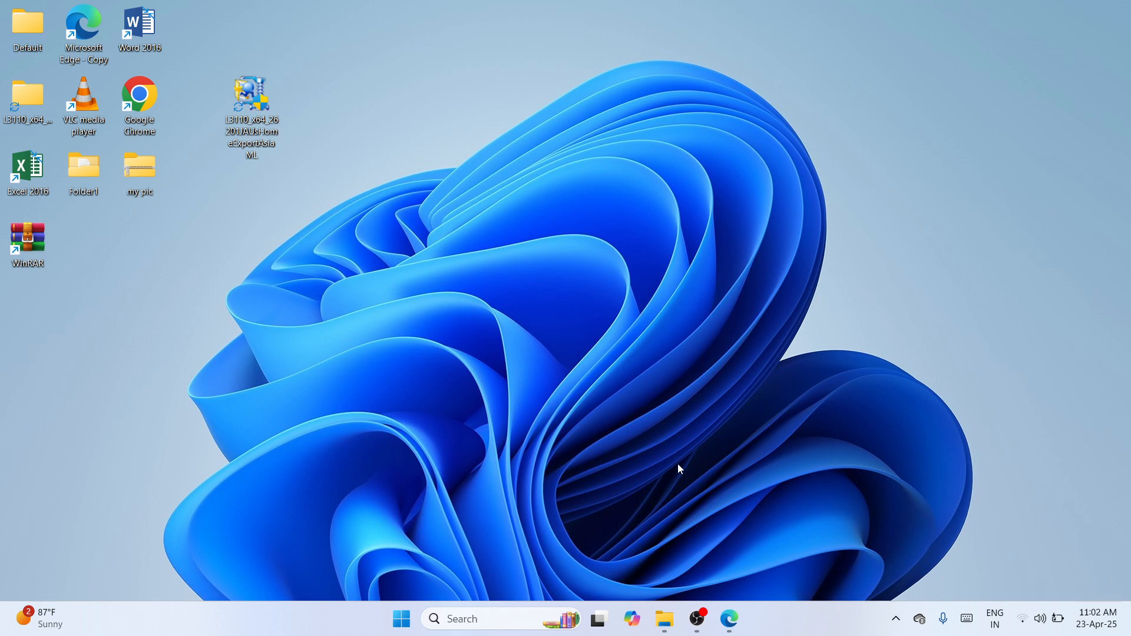
click(697, 619)
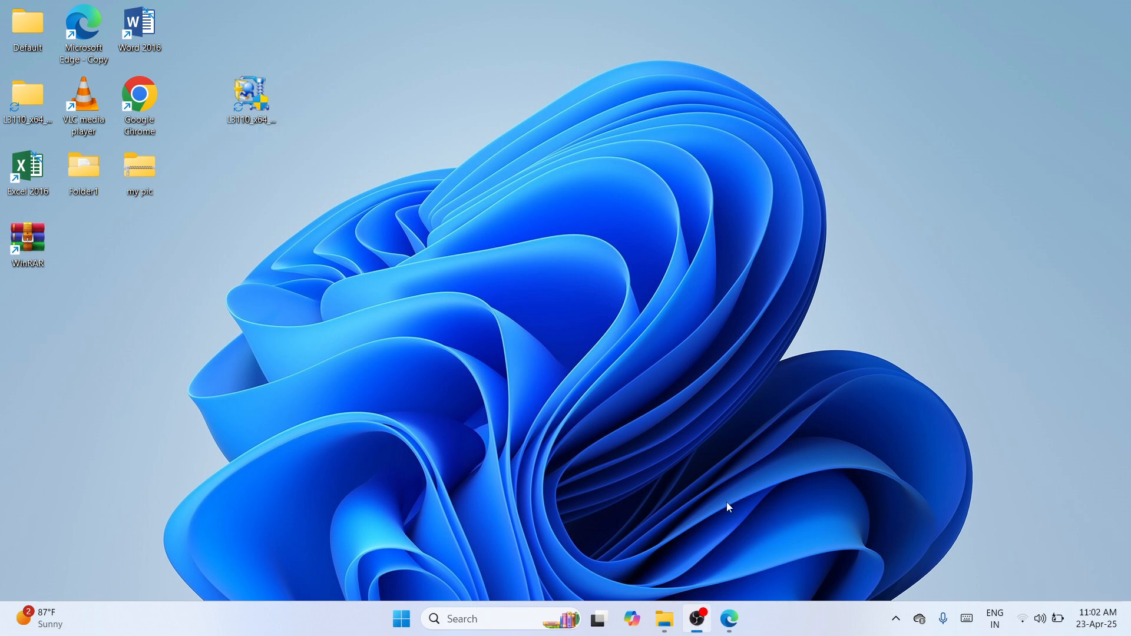